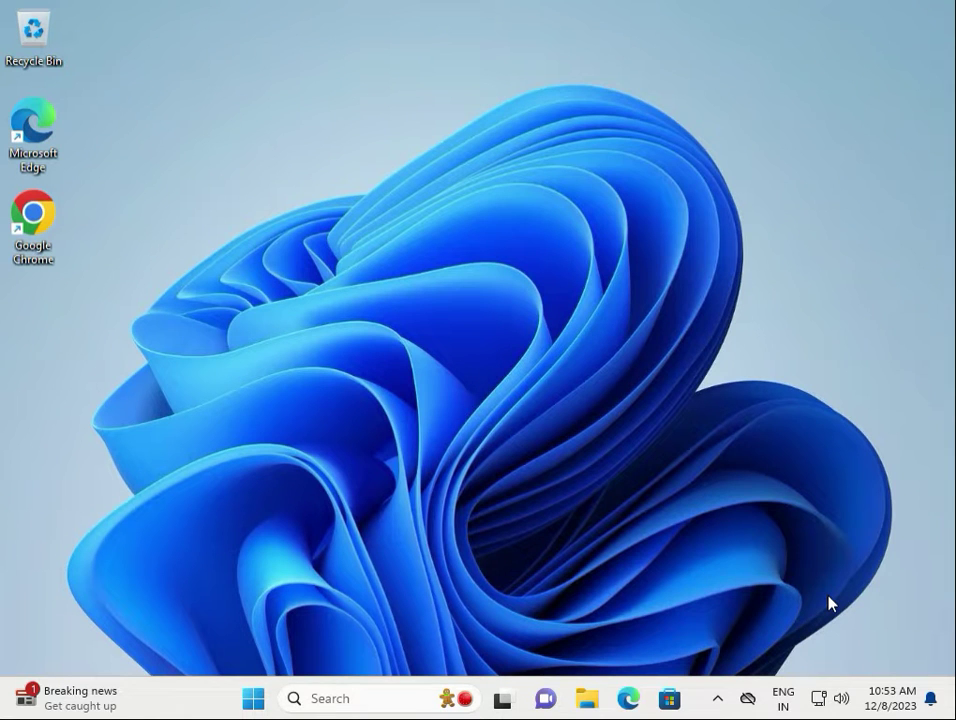
pyautogui.rightClick(437, 316)
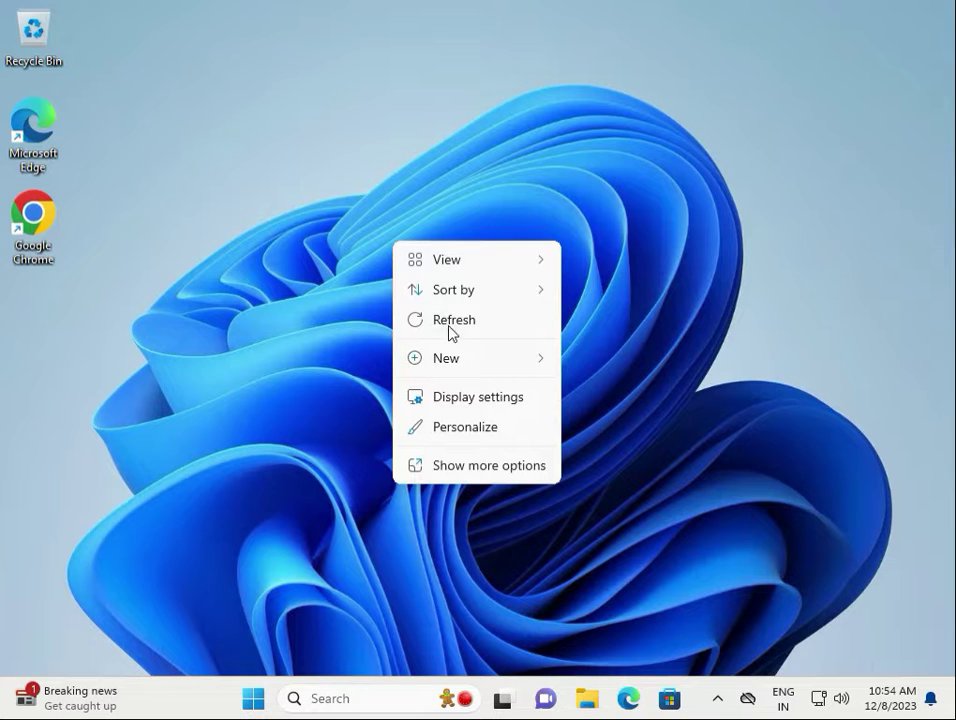
pyautogui.click(280, 333)
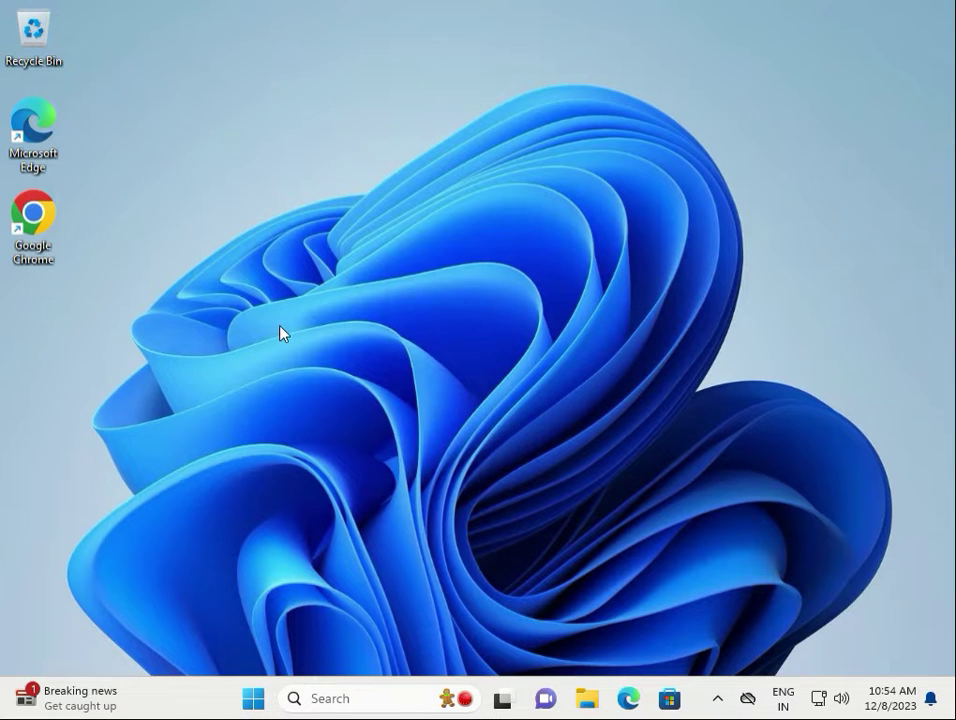
# Review the Windows Update page in Settings for available updates, and close Settings
pyautogui.click(252, 700)
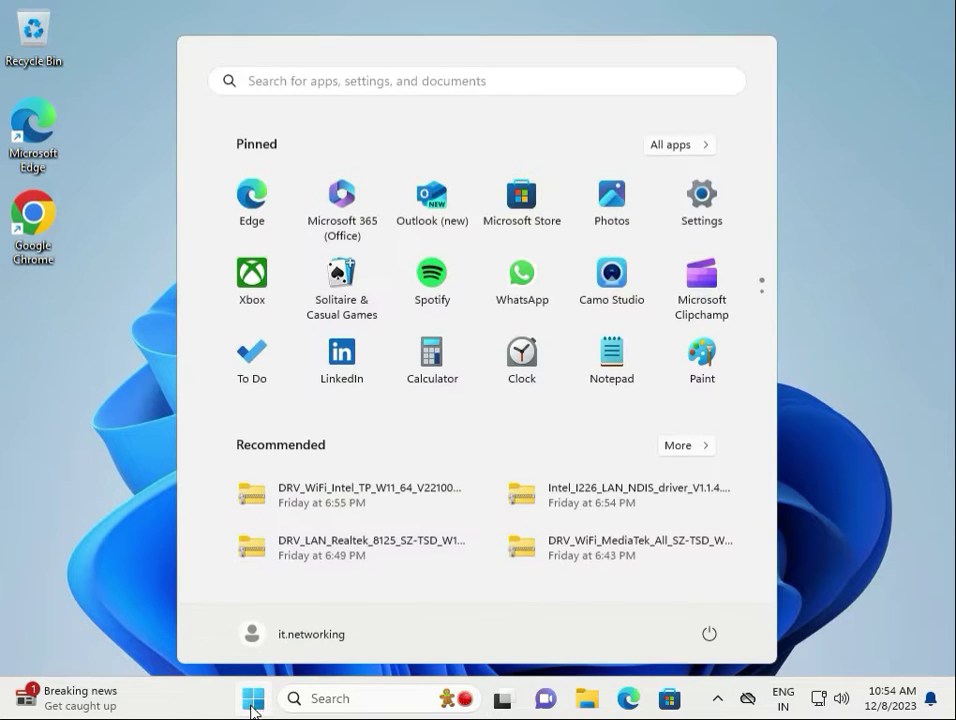
pyautogui.click(711, 198)
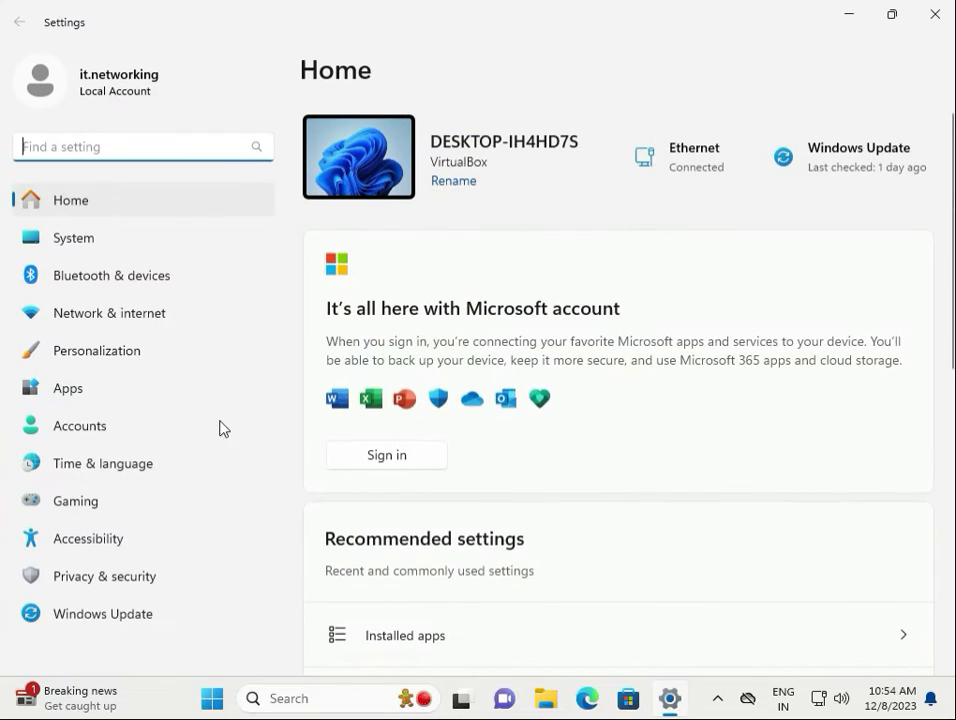
pyautogui.click(141, 622)
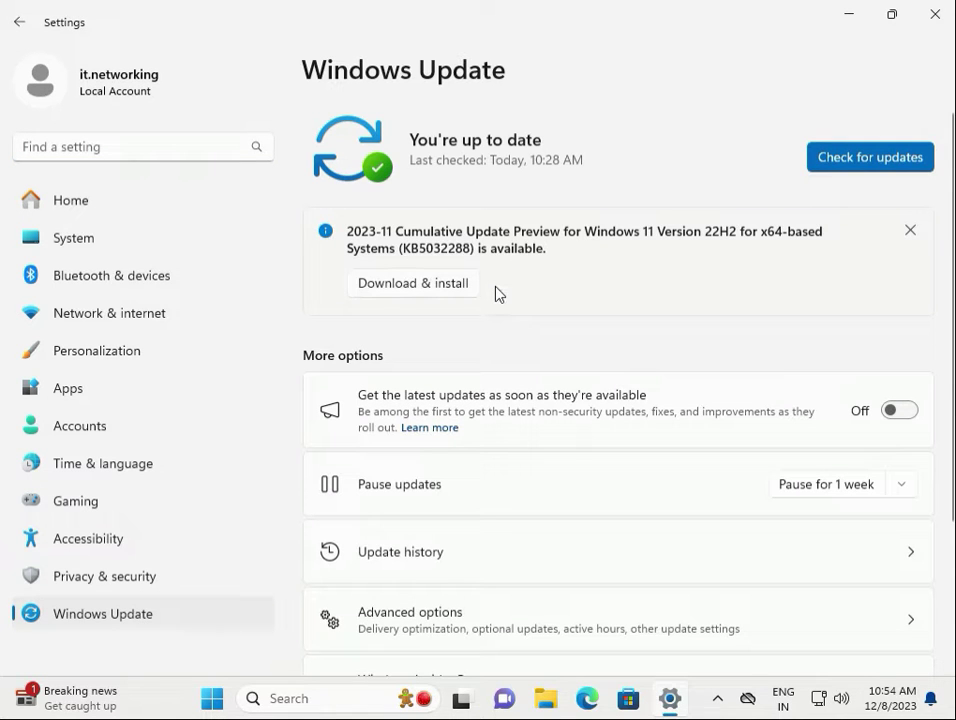
pyautogui.click(933, 18)
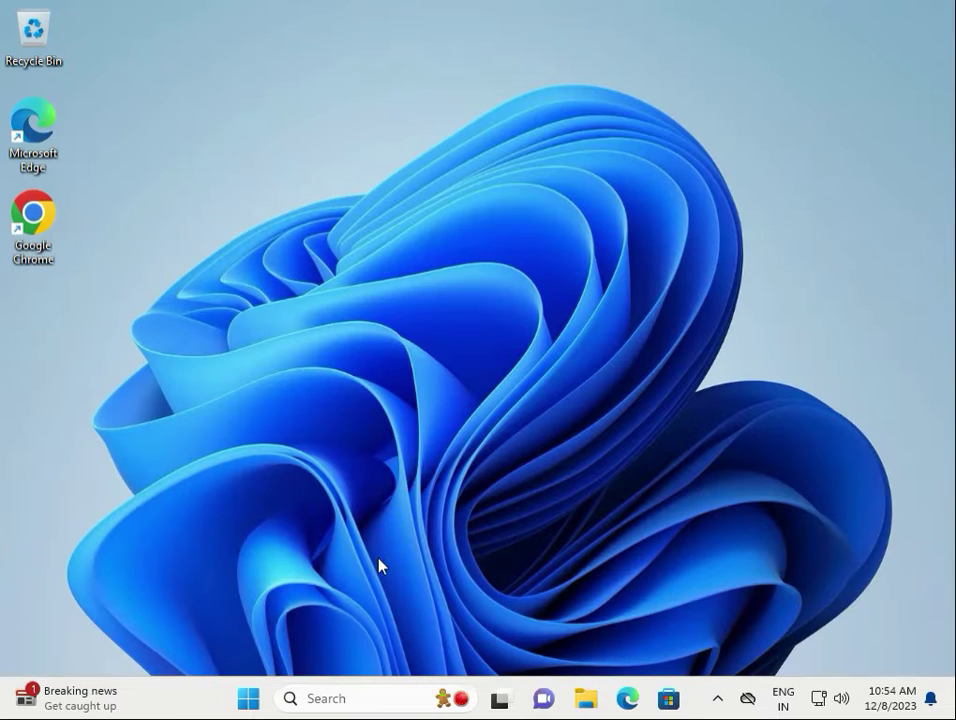
# Search for cmd and open Command Prompt as administrator, allowing it to make changes to the device
pyautogui.click(251, 701)
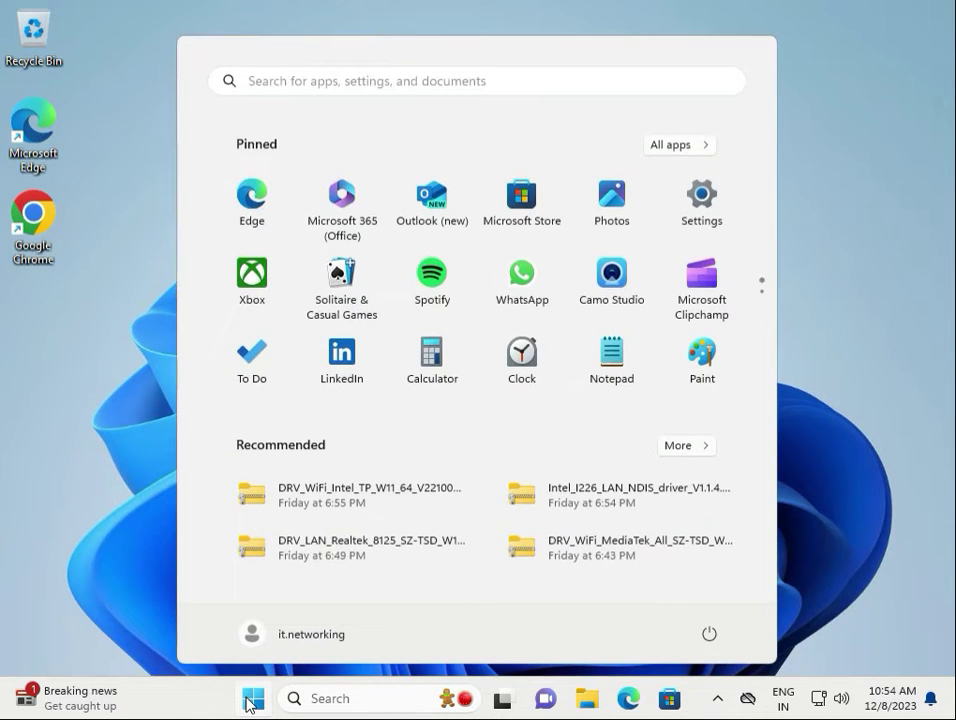
pyautogui.write('cm')
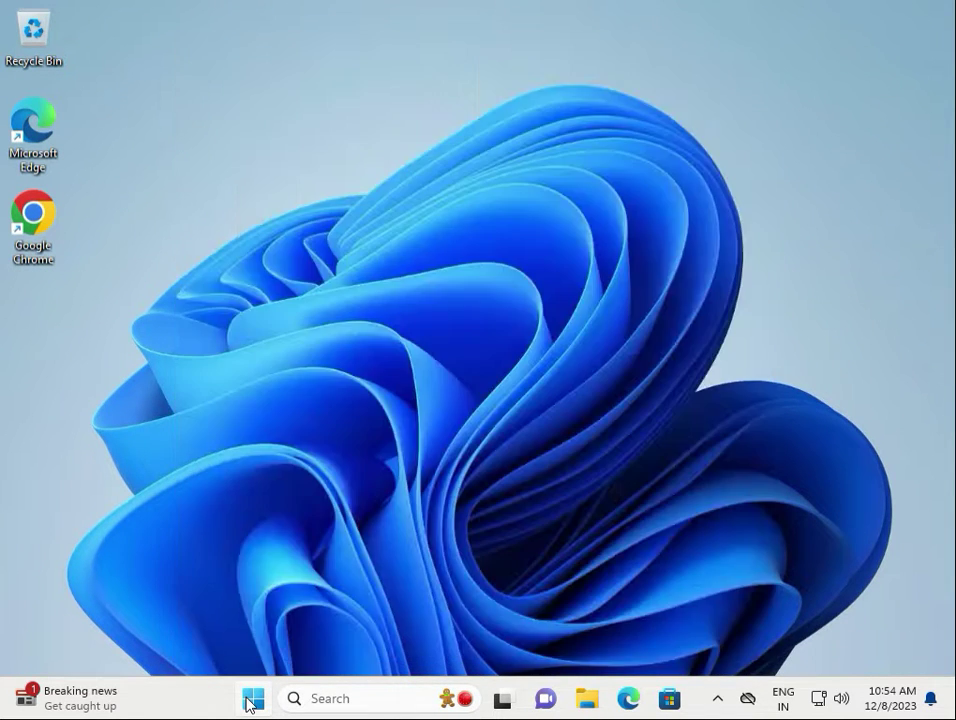
pyautogui.write('d')
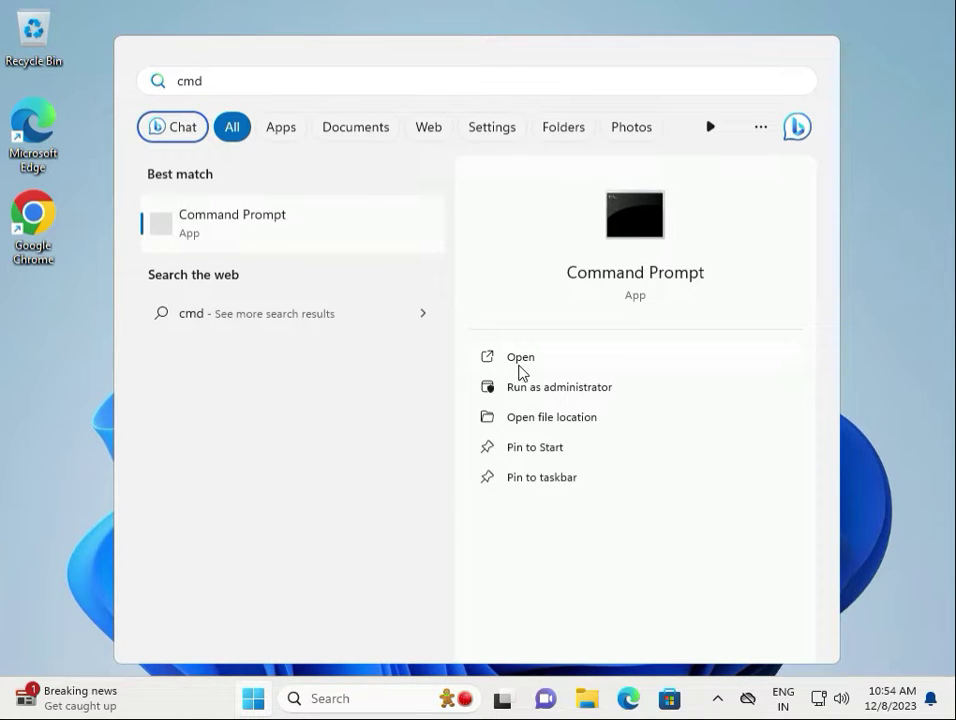
pyautogui.click(530, 386)
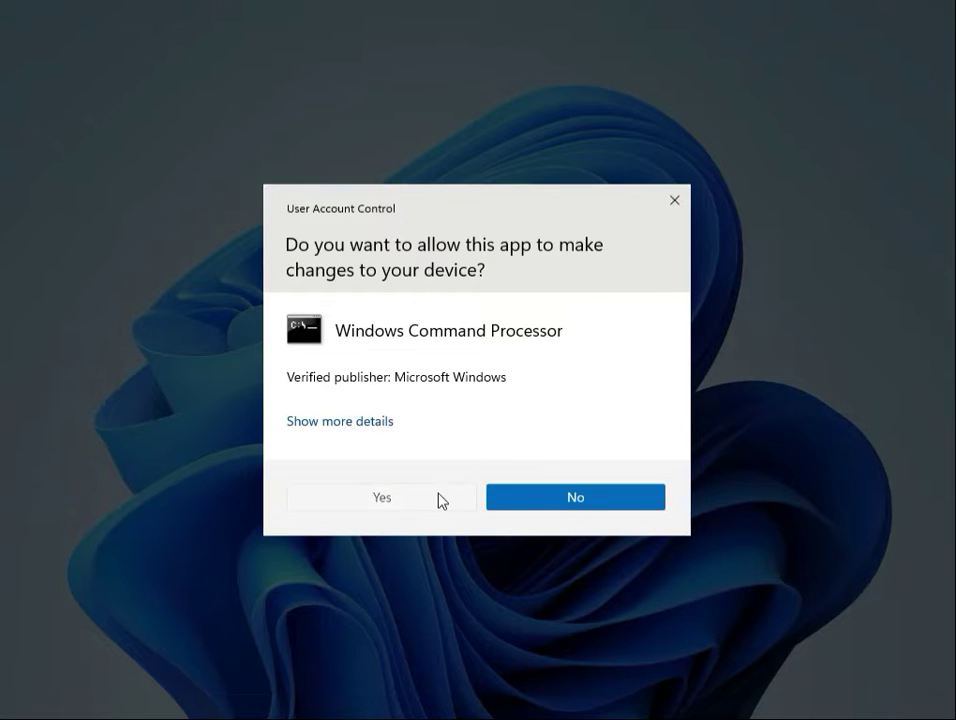
pyautogui.click(440, 500)
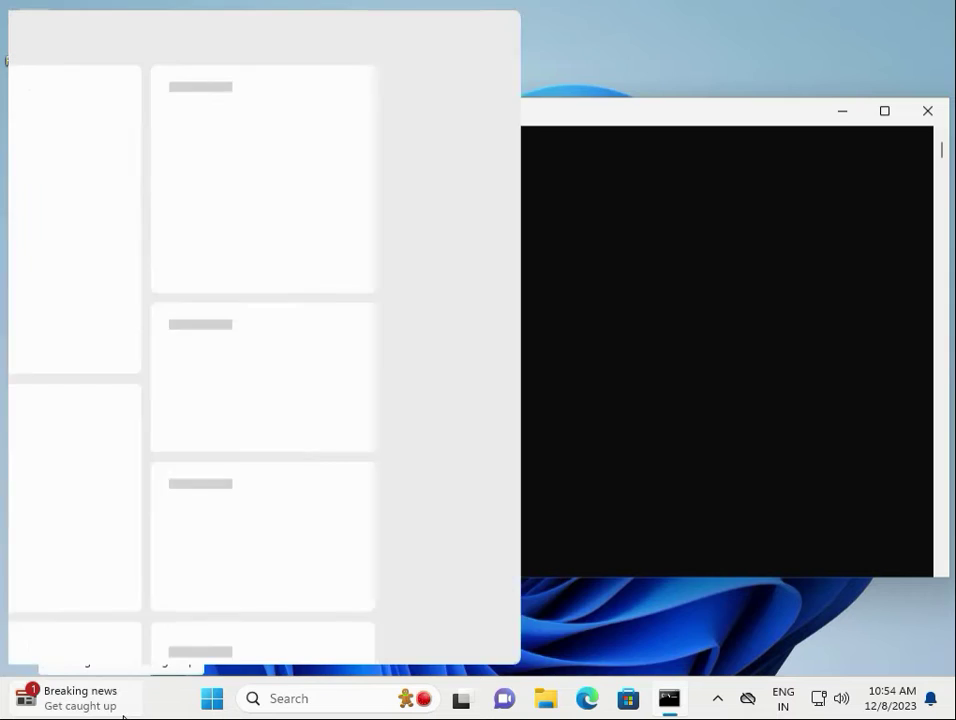
pyautogui.moveTo(124, 716)
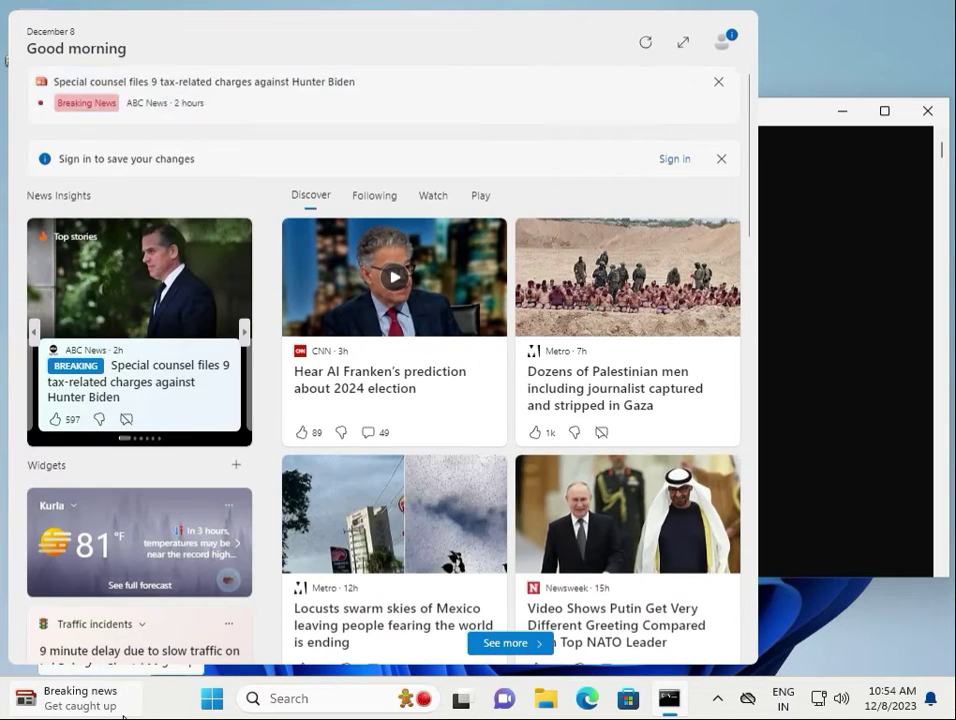
pyautogui.click(808, 298)
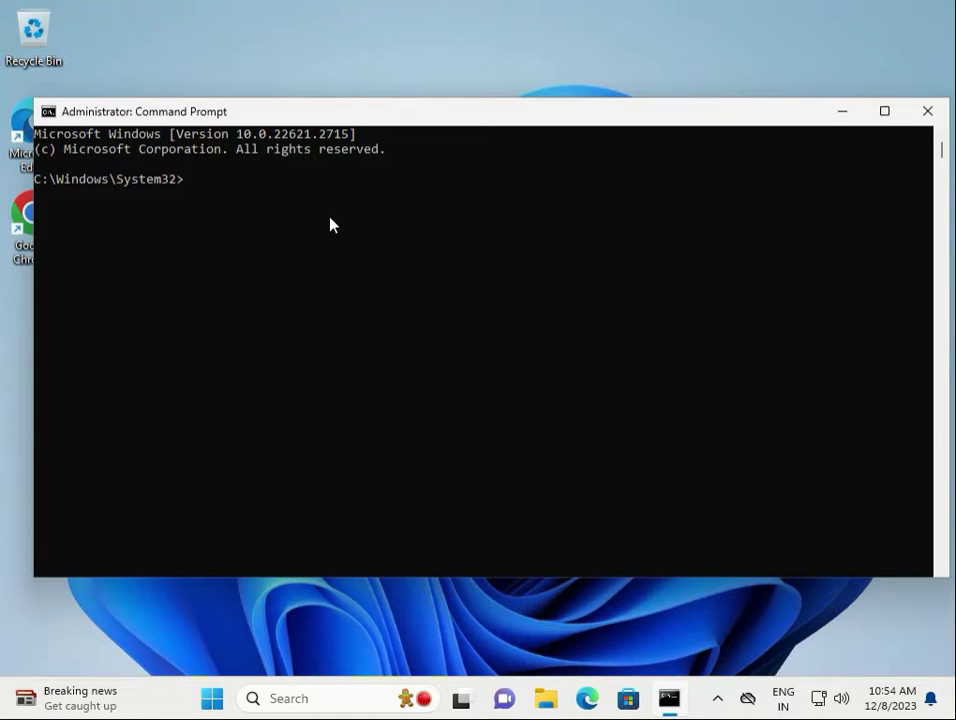
# Run chkdsk /f, agree to schedule the volume check for the next system restart, and close Command Prompt
pyautogui.write('chkdsk /f')
pyautogui.press('Return')
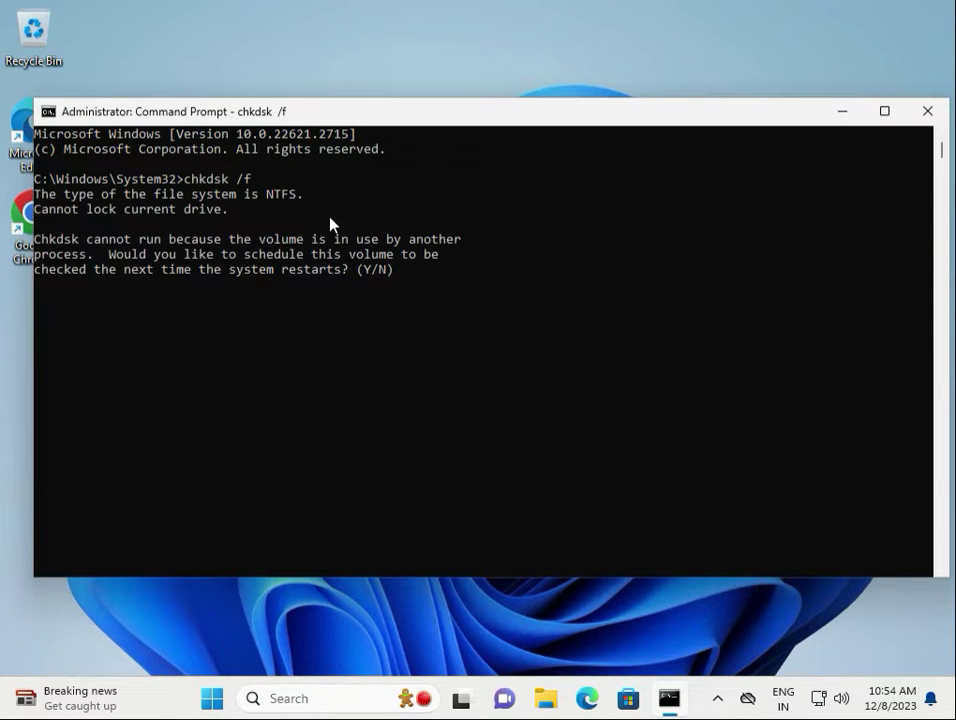
pyautogui.write('y')
pyautogui.press('Return')
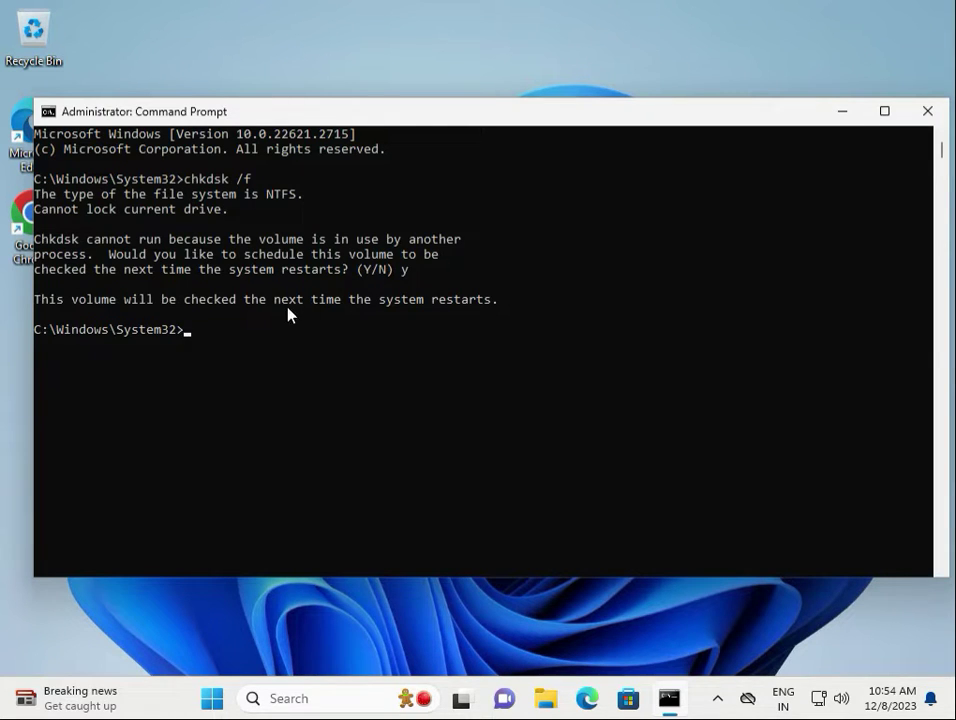
pyautogui.click(926, 116)
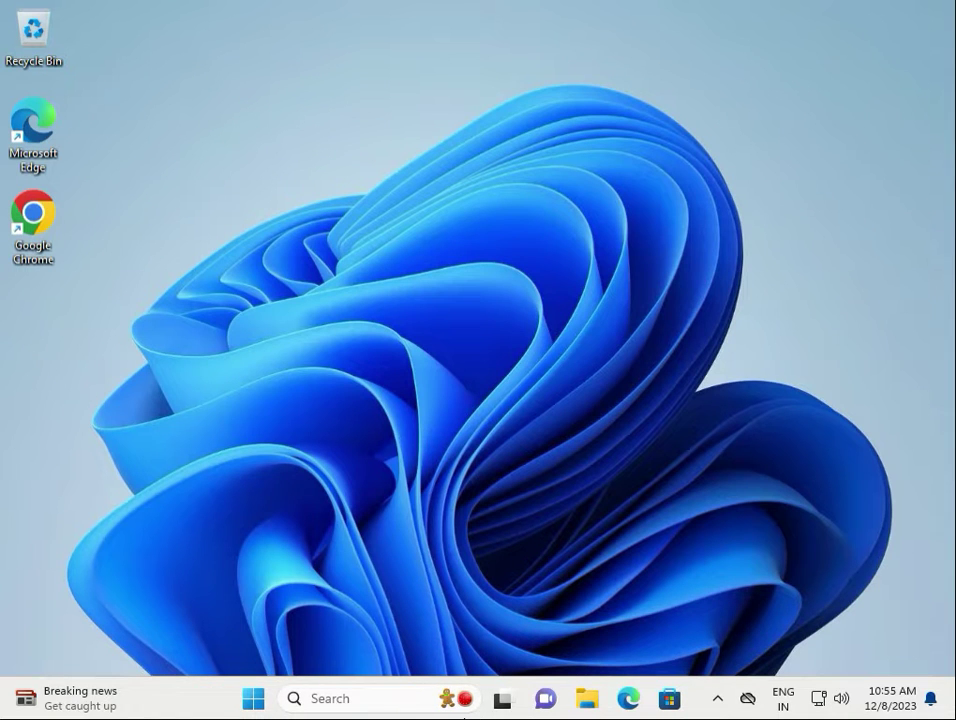
# View the Windows Update troubleshooter among the other troubleshooters in the System settings, and close Settings
pyautogui.click(253, 698)
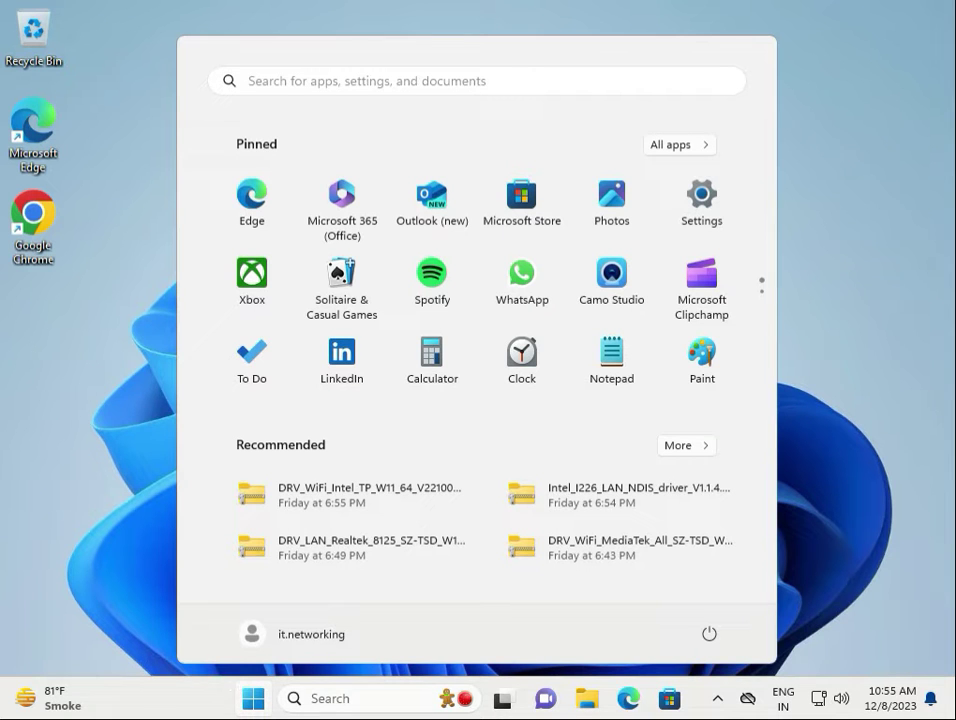
pyautogui.click(699, 200)
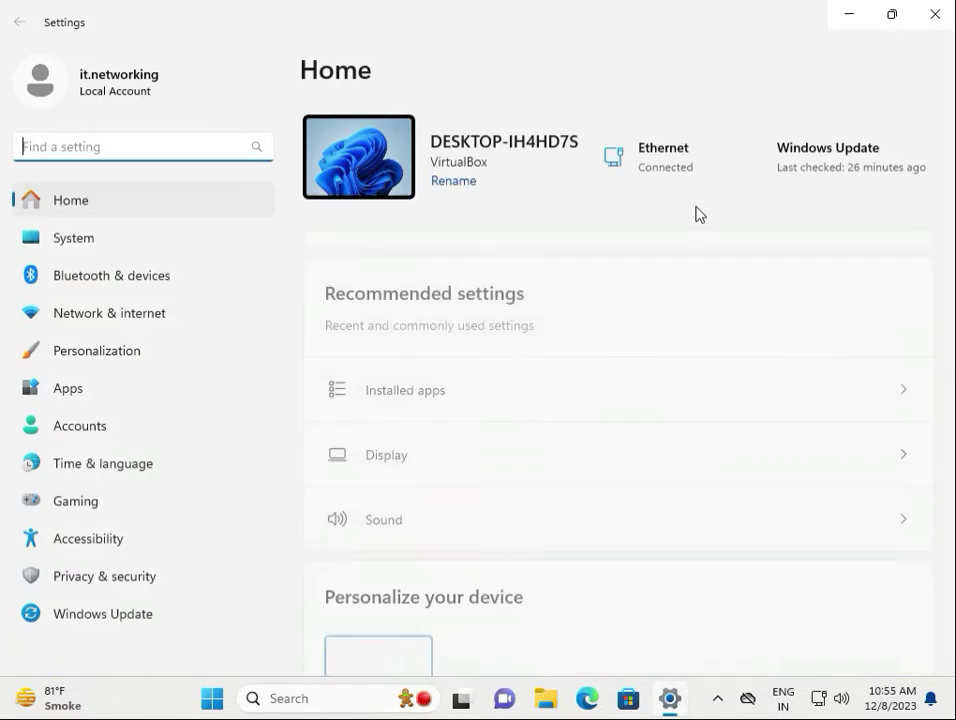
pyautogui.click(93, 252)
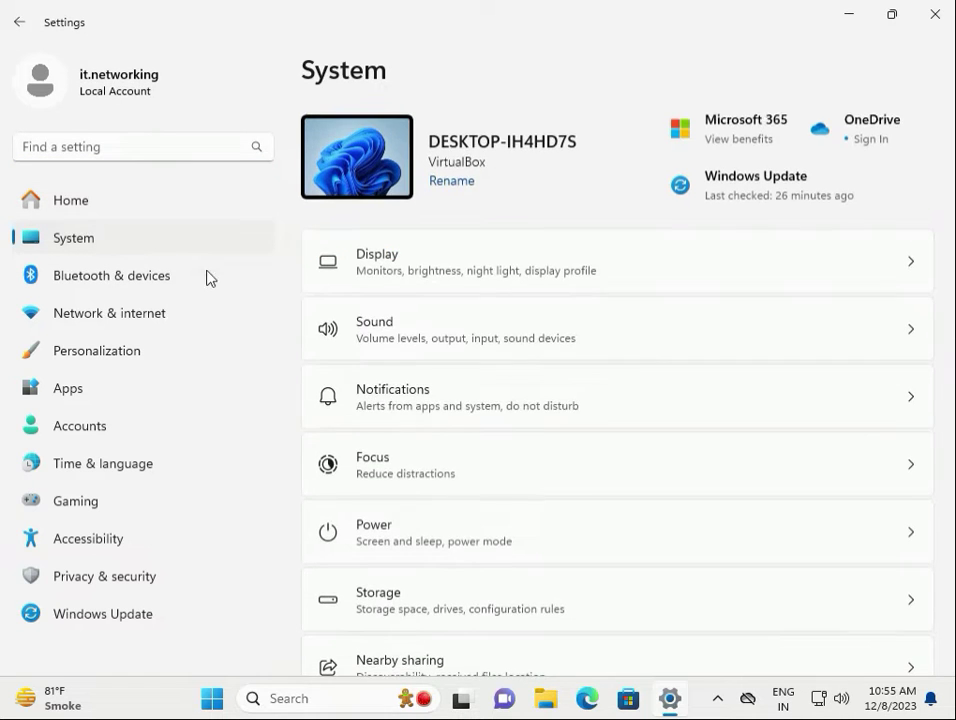
pyautogui.scroll(-3, 465, 521)
pyautogui.scroll(-3, 390, 545)
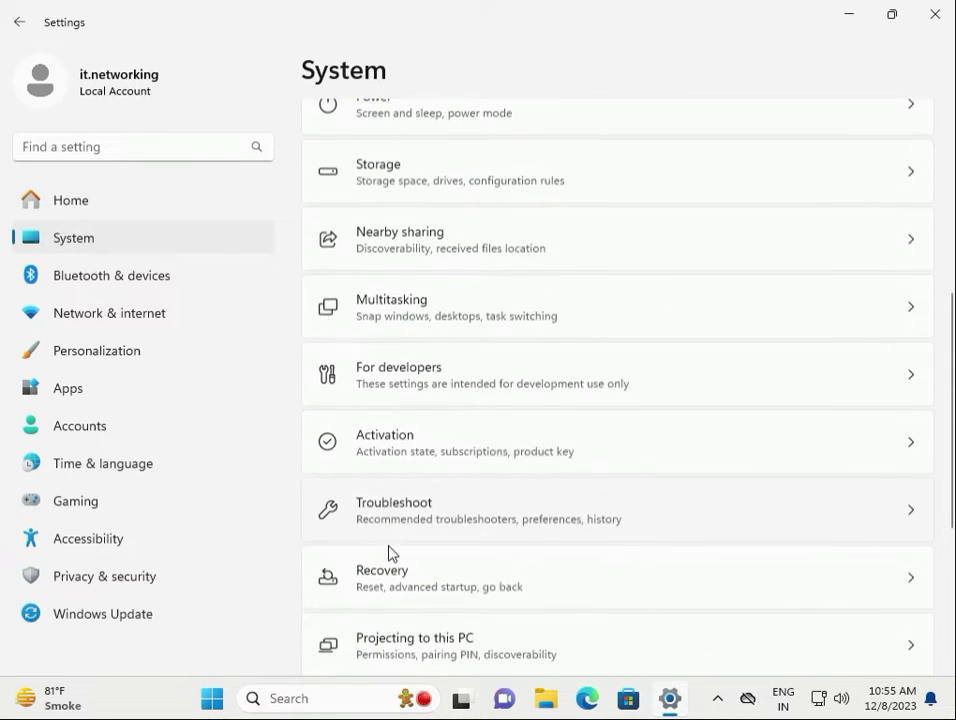
pyautogui.click(430, 508)
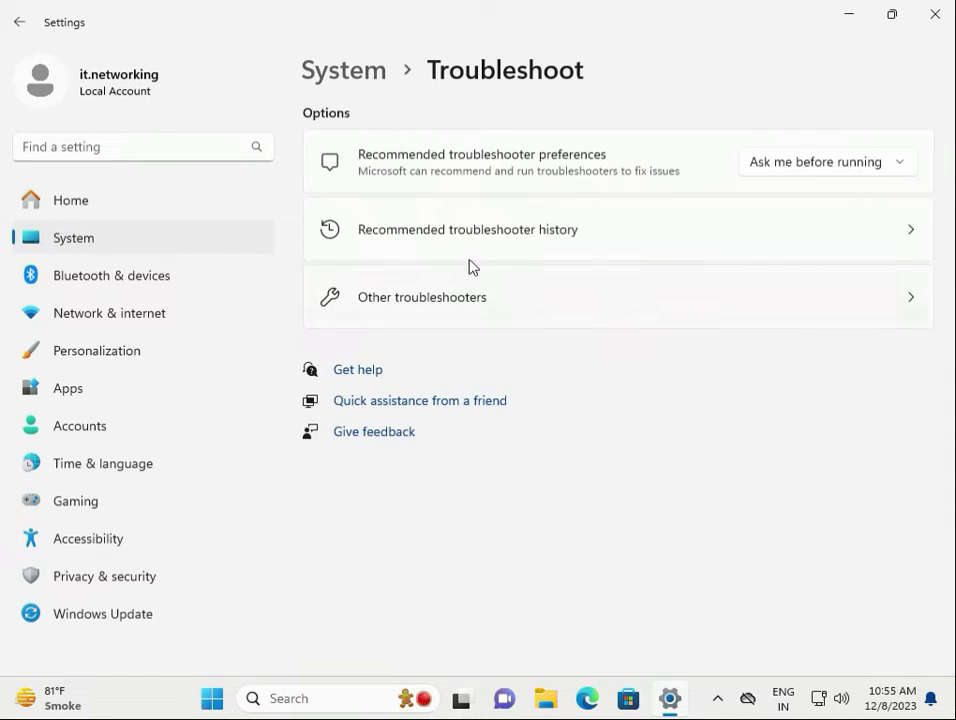
pyautogui.click(484, 309)
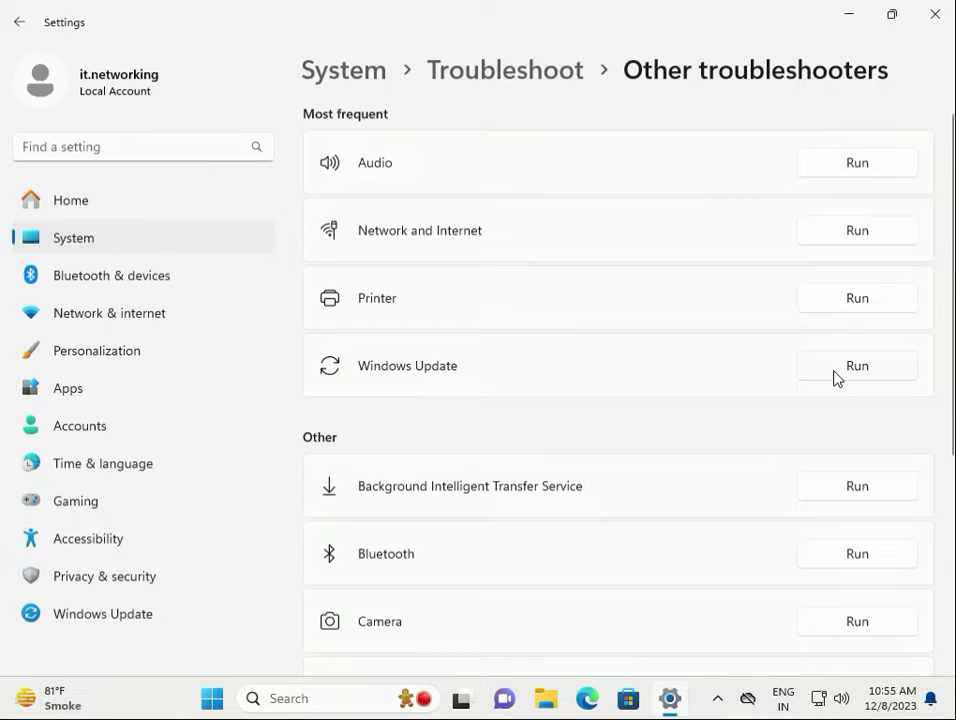
pyautogui.click(931, 28)
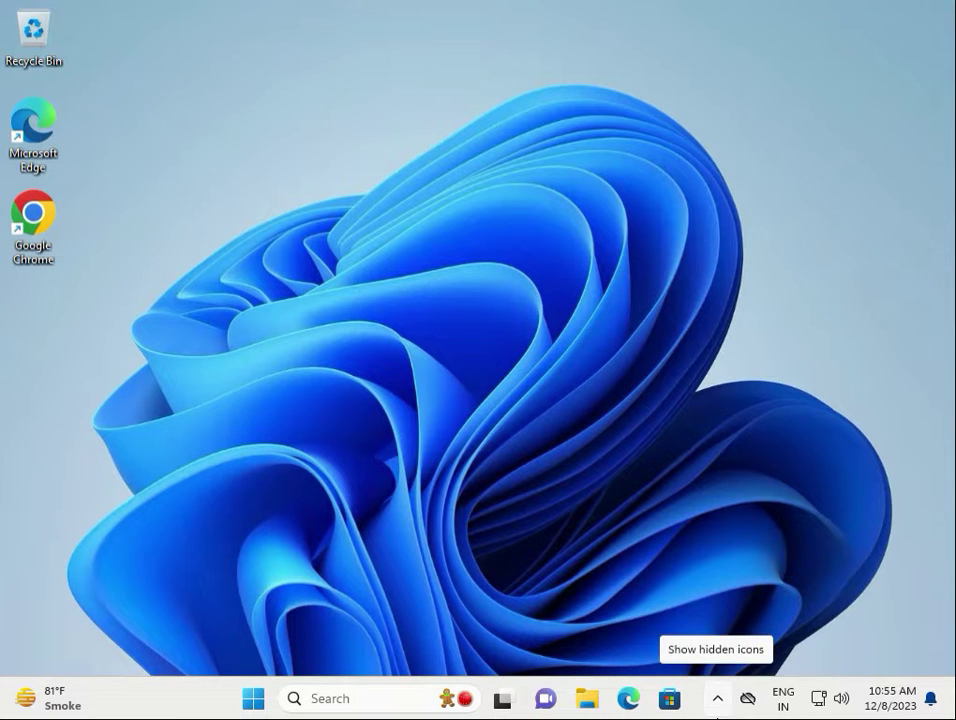
# Show the hidden notification-area icons
pyautogui.click(718, 698)
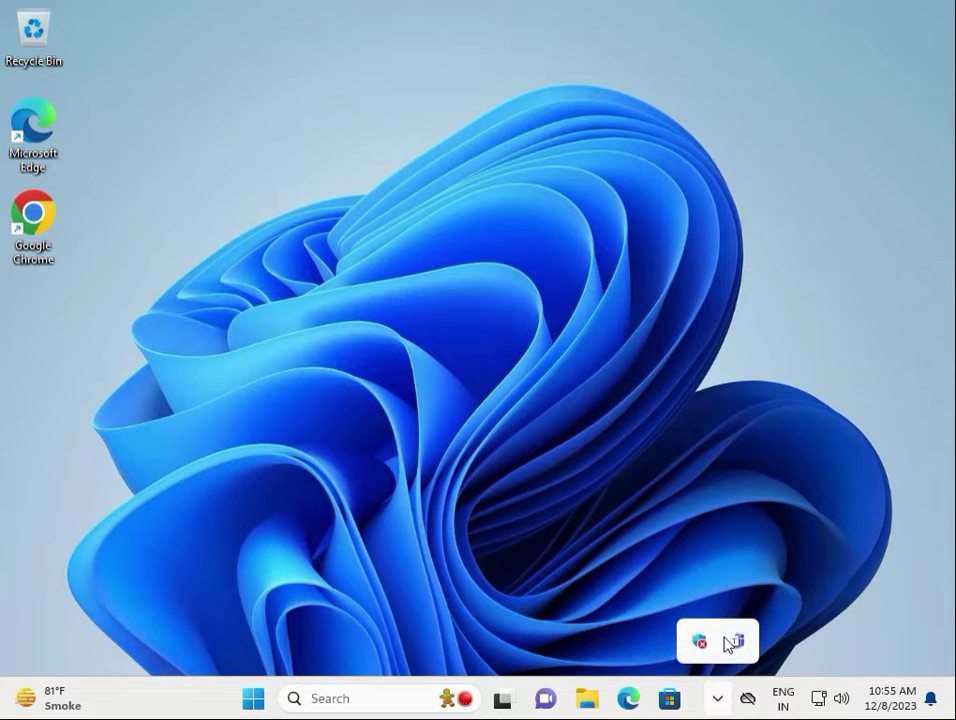
# Open the list of installed apps in the Apps settings
pyautogui.click(252, 700)
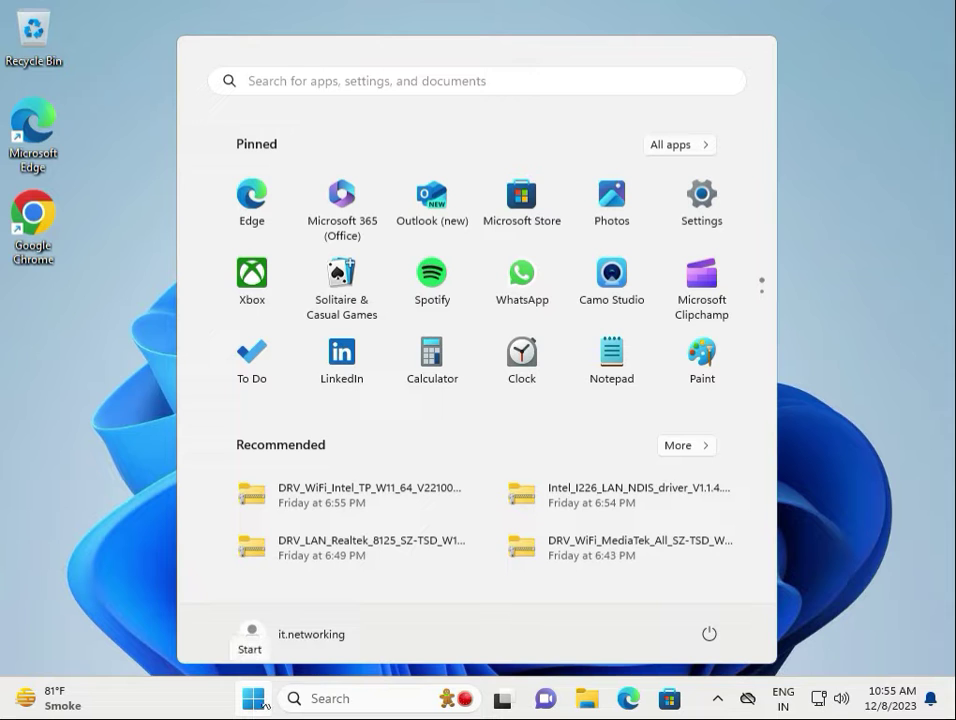
pyautogui.click(702, 203)
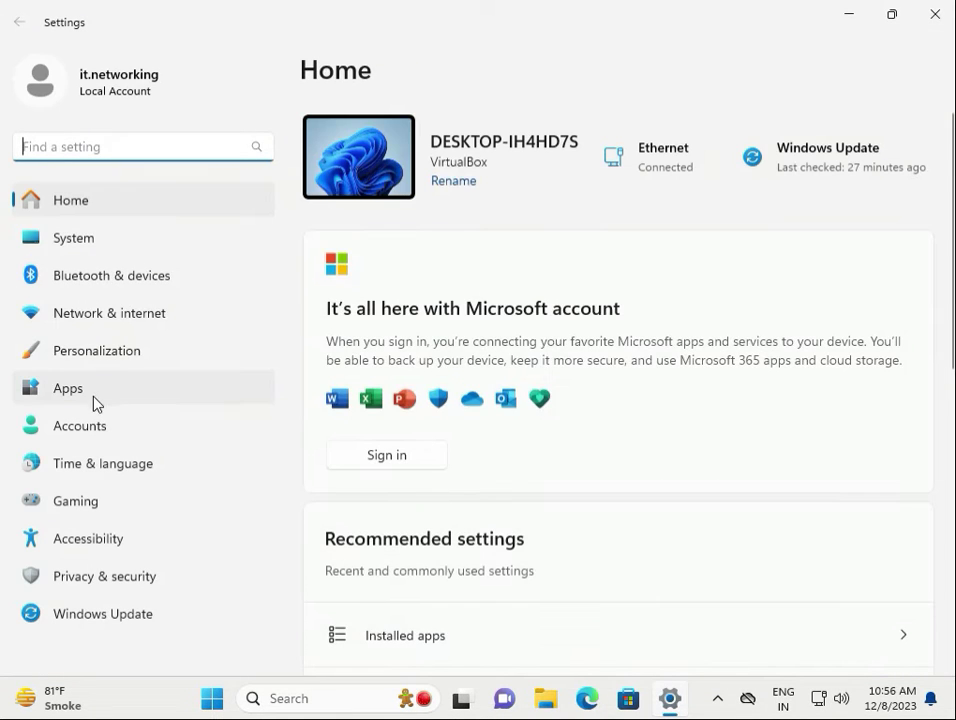
pyautogui.click(84, 392)
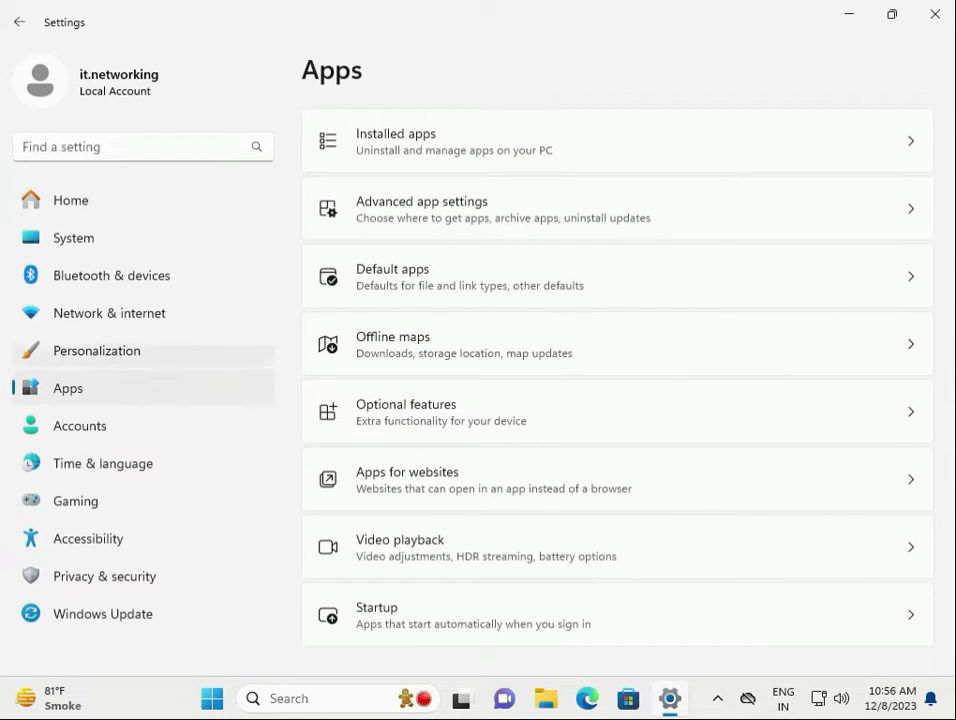
pyautogui.click(581, 154)
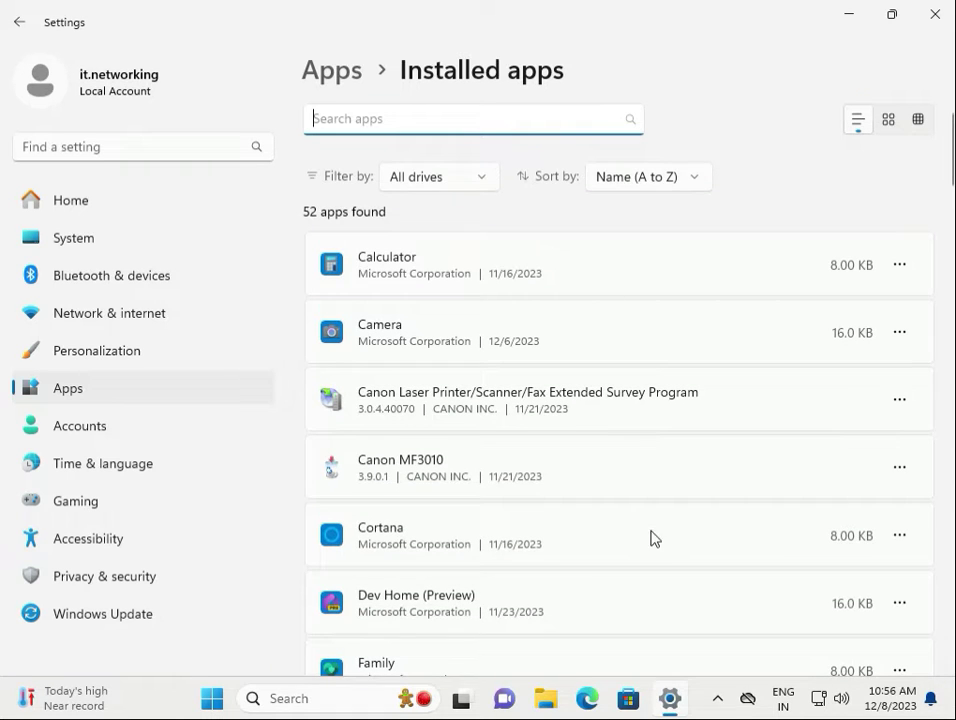
# Uninstall the HP FTP Plugin and allow its uninstaller to make changes to the device
pyautogui.scroll(-3, 604, 527)
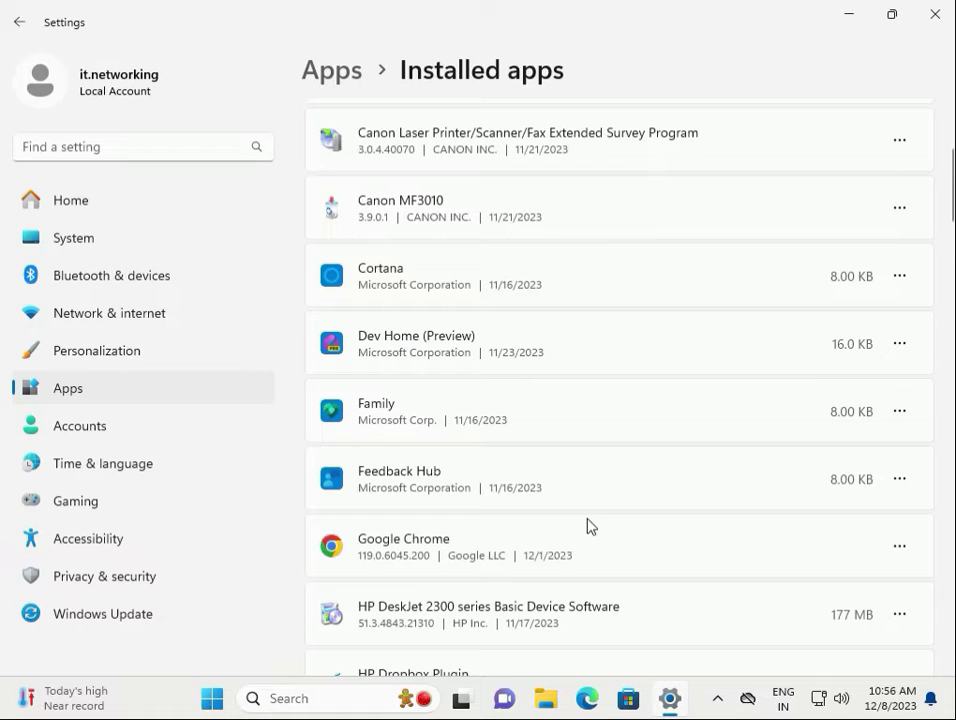
pyautogui.scroll(-1, 590, 525)
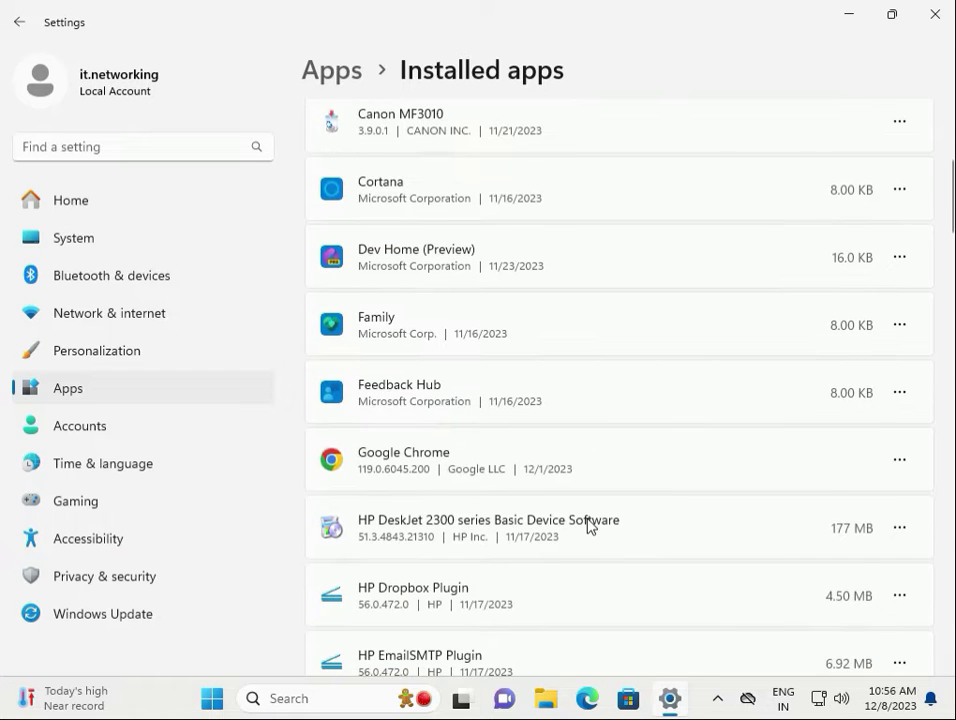
pyautogui.scroll(-4, 585, 527)
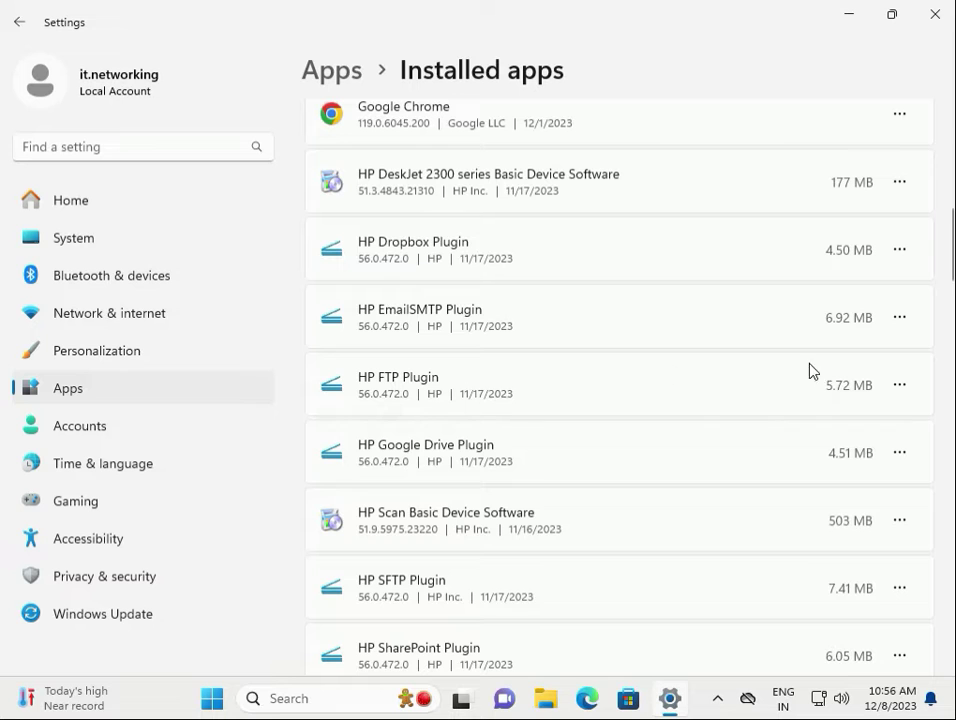
pyautogui.click(899, 386)
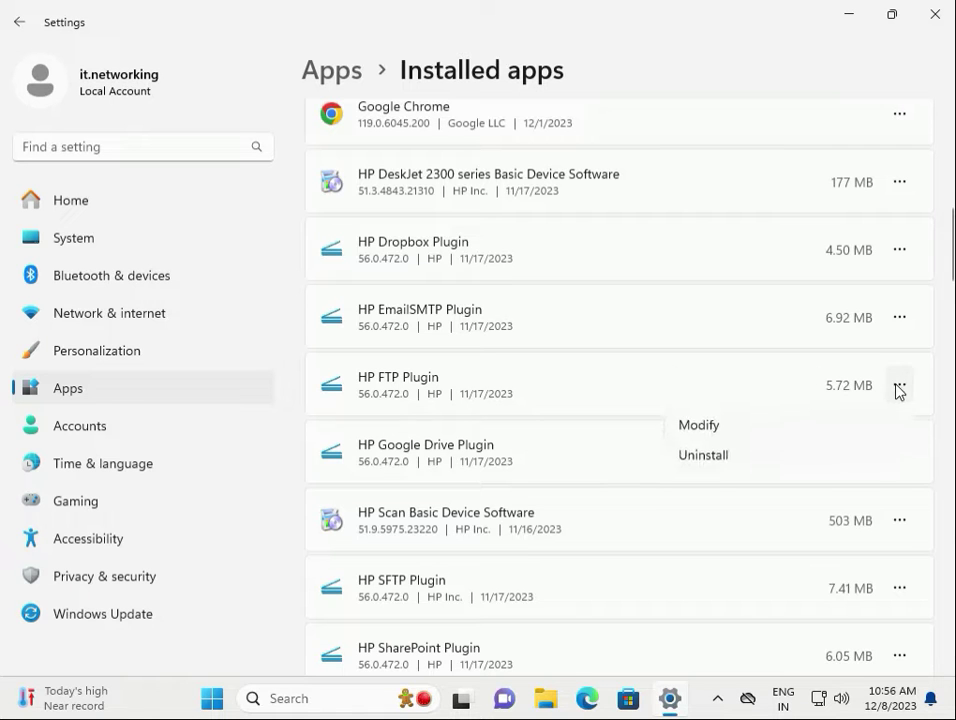
pyautogui.click(704, 461)
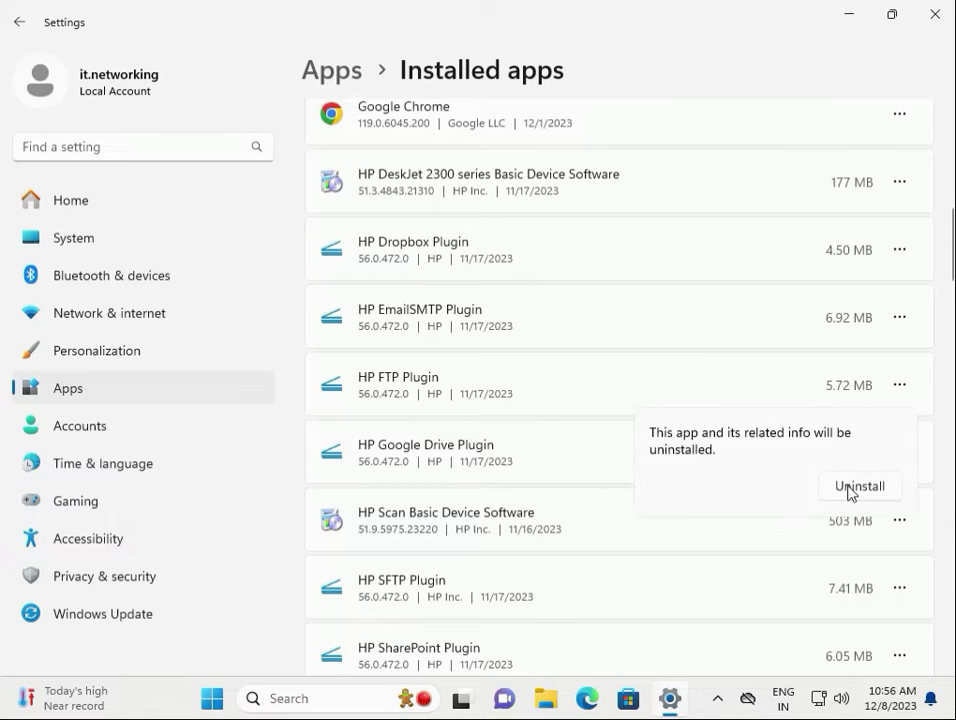
pyautogui.click(858, 487)
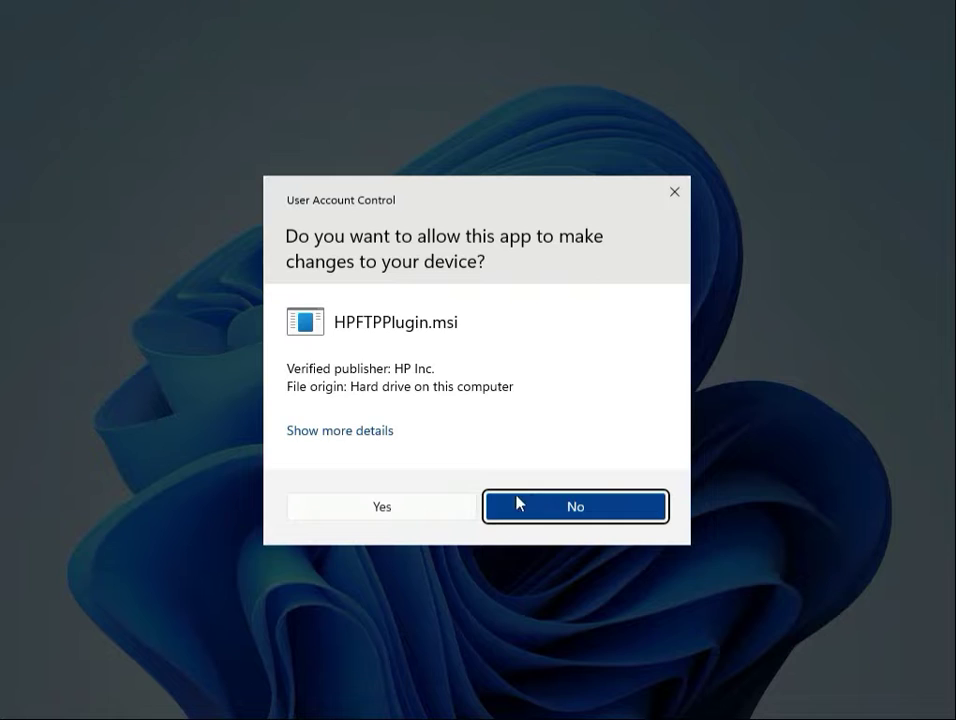
pyautogui.click(435, 506)
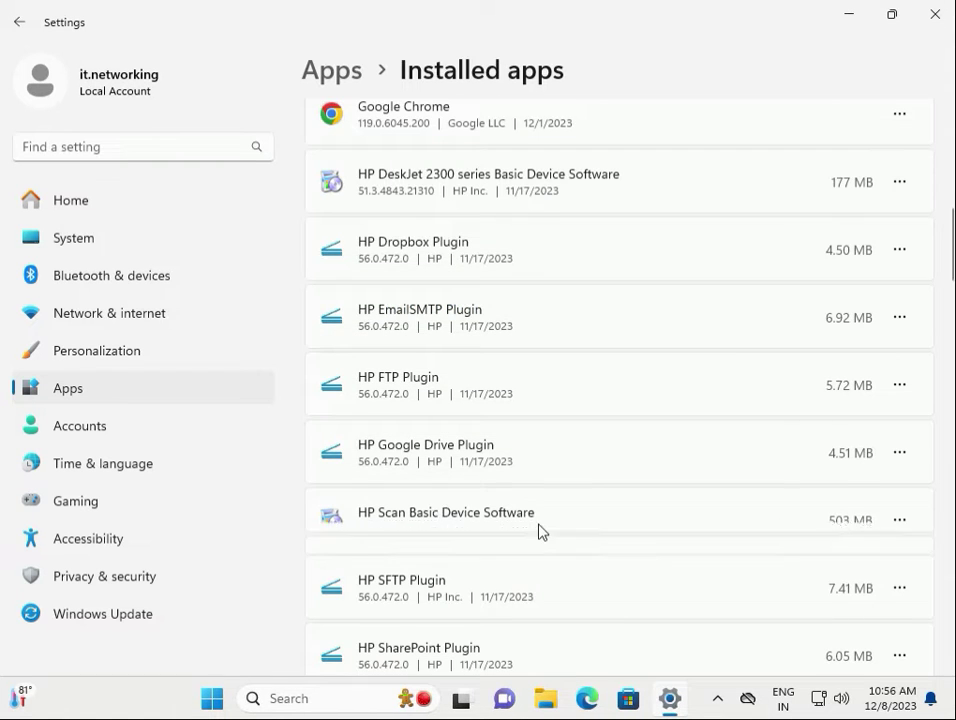
# Look through the rest of the installed apps list, including the options for the News app, and close Settings
pyautogui.scroll(-5, 540, 531)
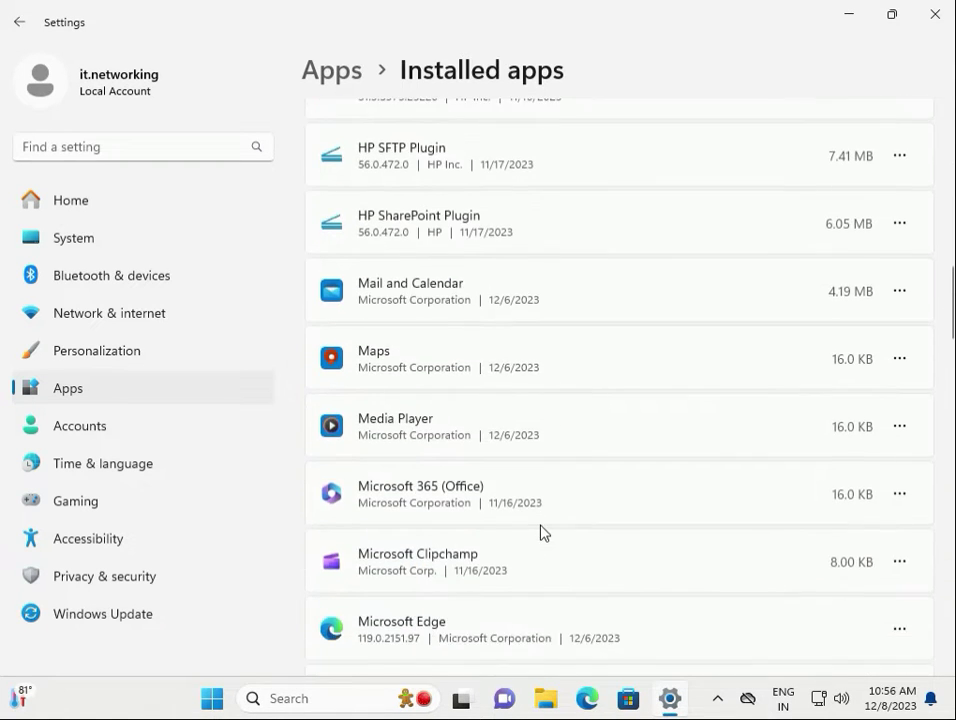
pyautogui.scroll(-3, 540, 531)
pyautogui.scroll(-3, 540, 531)
pyautogui.scroll(-4, 540, 531)
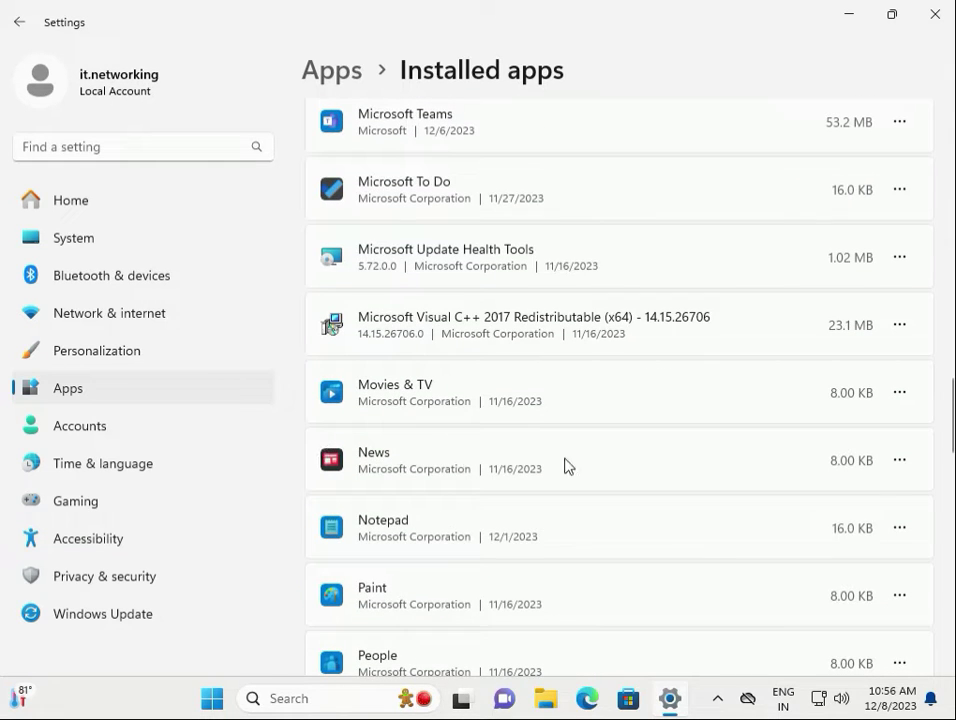
pyautogui.click(899, 462)
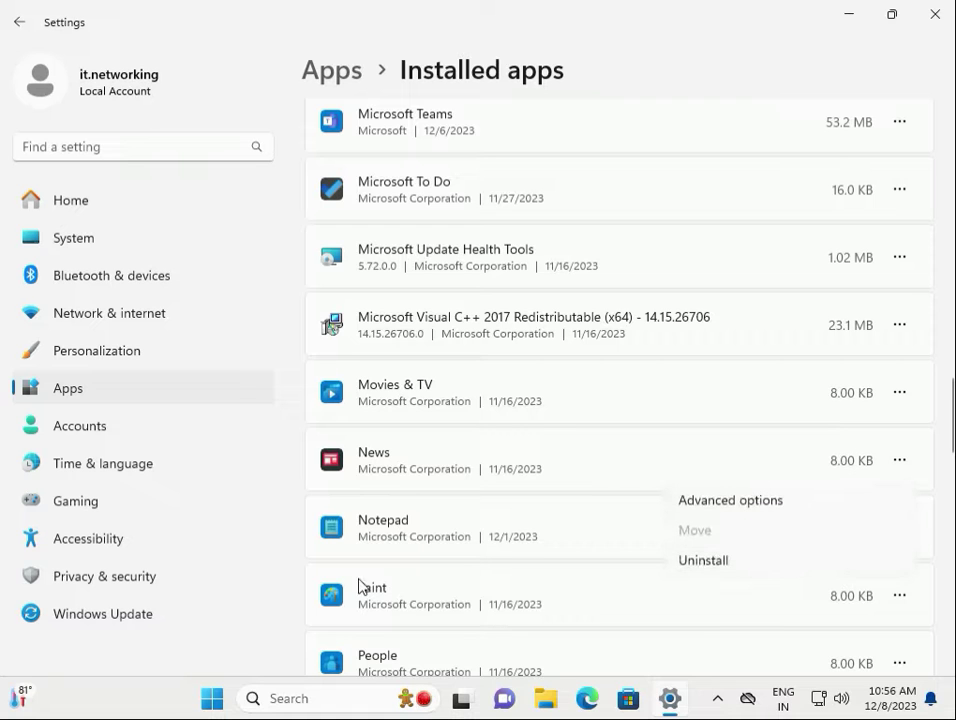
pyautogui.click(529, 560)
pyautogui.scroll(-3, 534, 560)
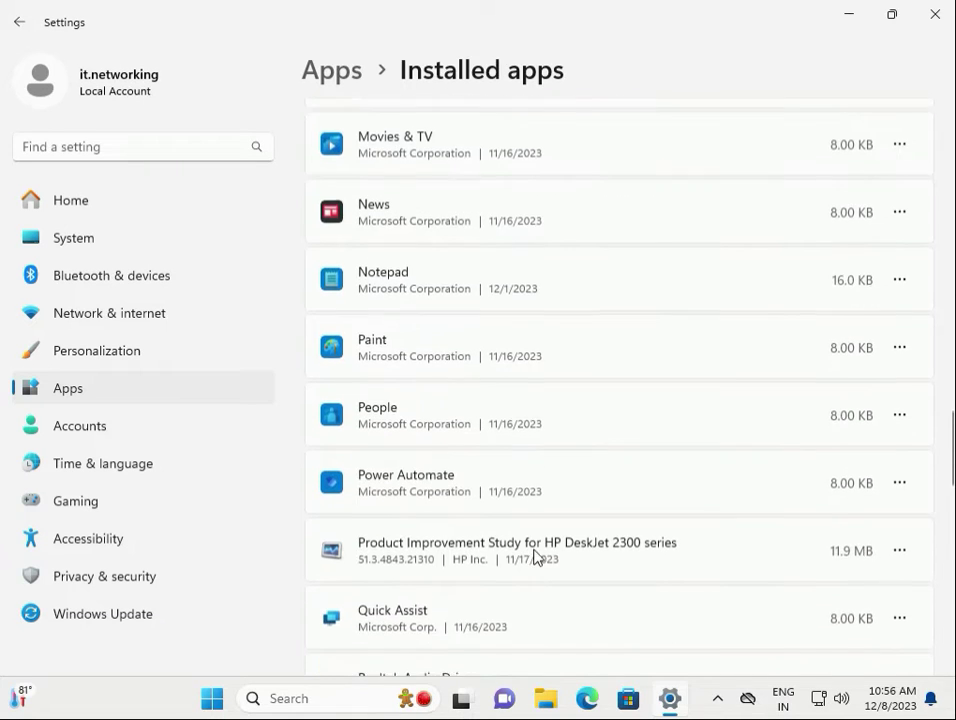
pyautogui.scroll(-4, 534, 557)
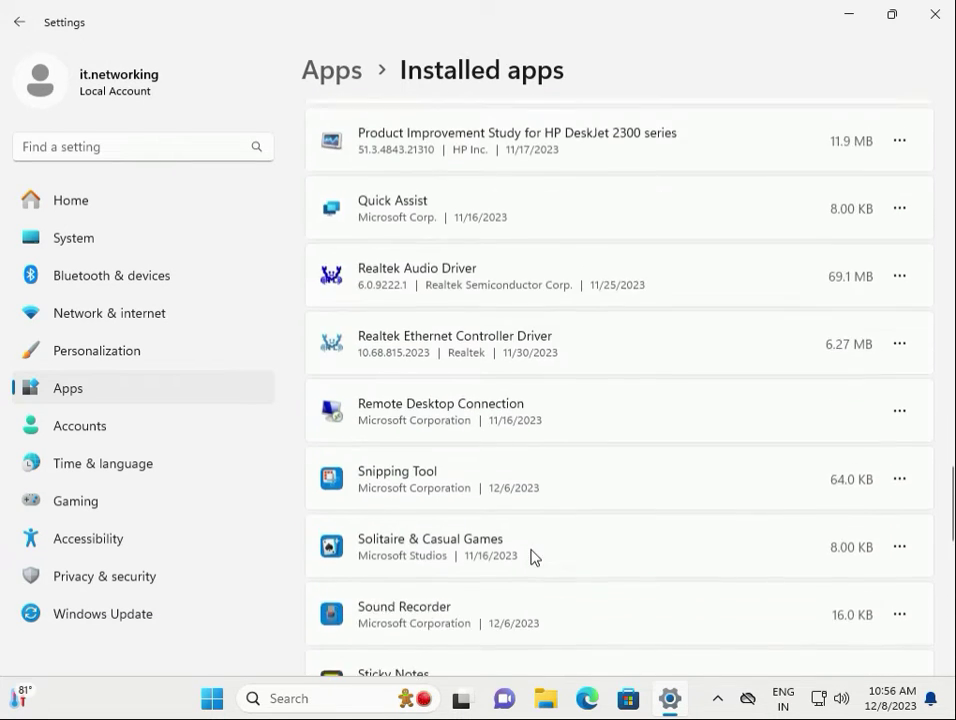
pyautogui.scroll(-1, 534, 557)
pyautogui.scroll(-5, 532, 557)
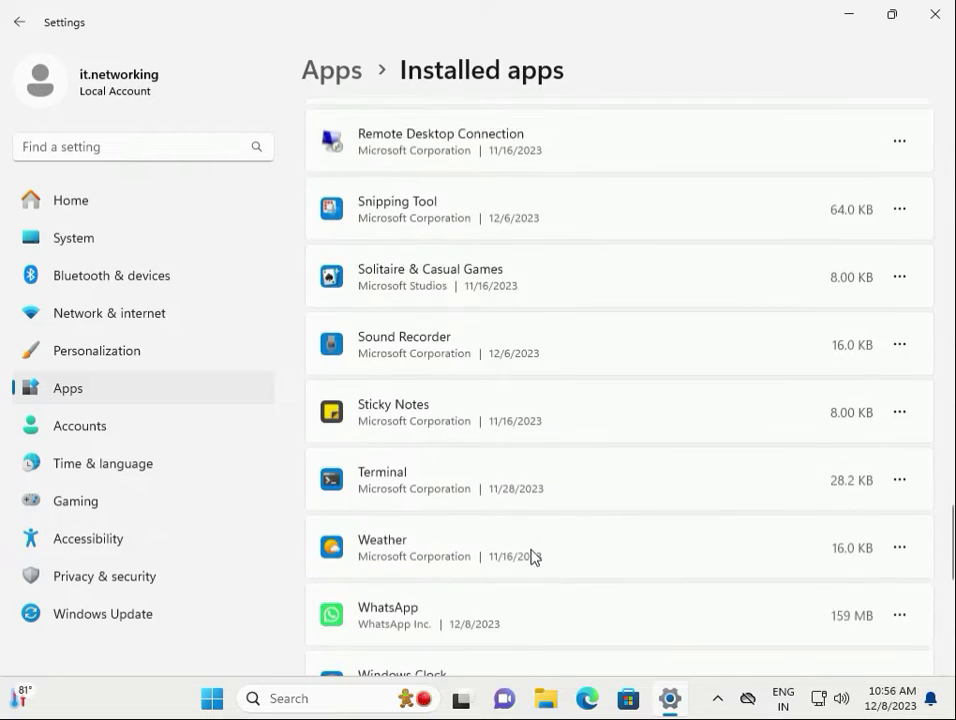
pyautogui.scroll(-3, 532, 557)
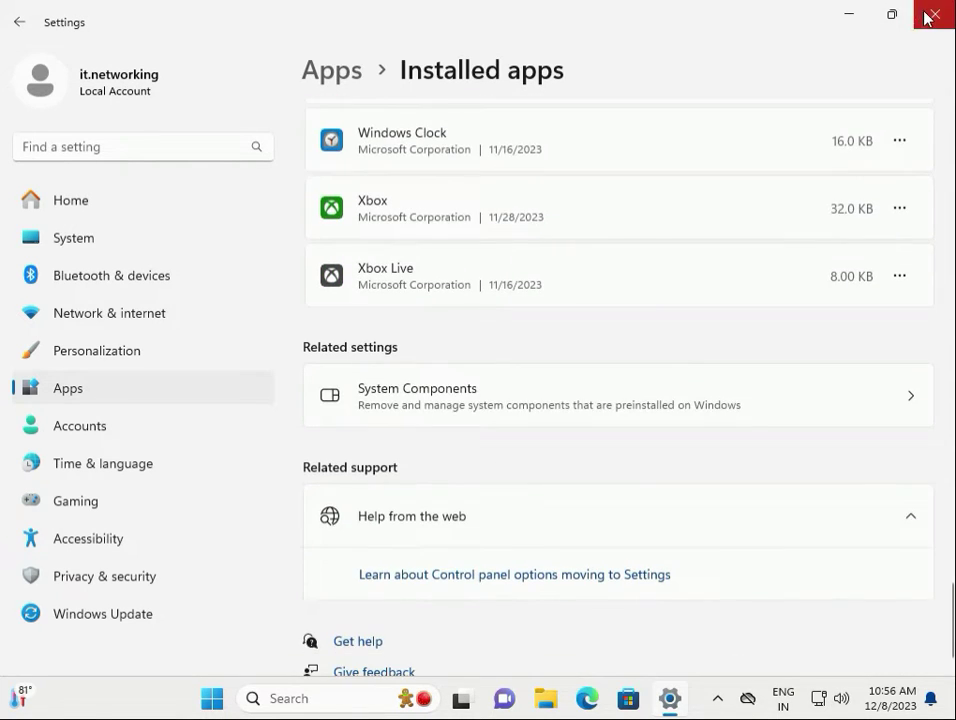
pyautogui.click(928, 13)
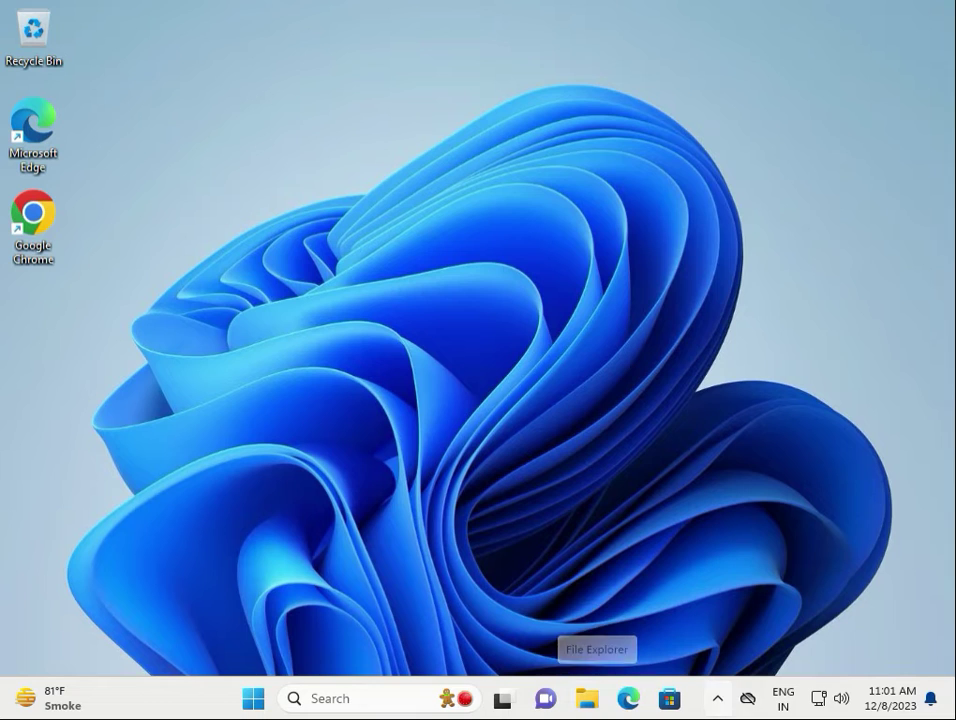
# Look at the hidden notification-area icons again from the desktop
pyautogui.click(719, 700)
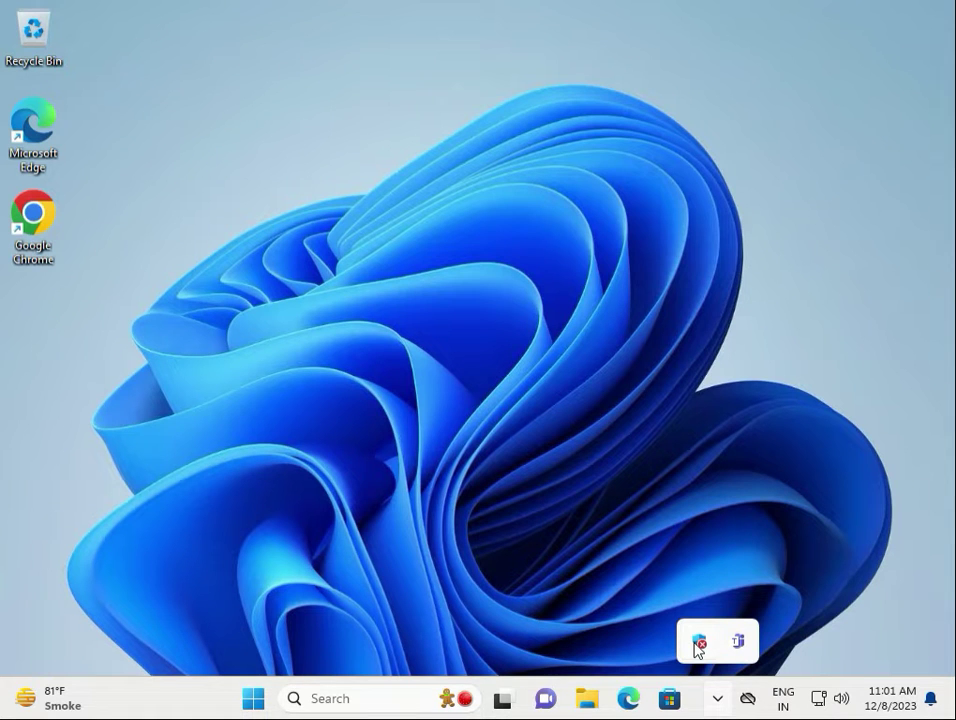
pyautogui.click(719, 700)
pyautogui.click(719, 700)
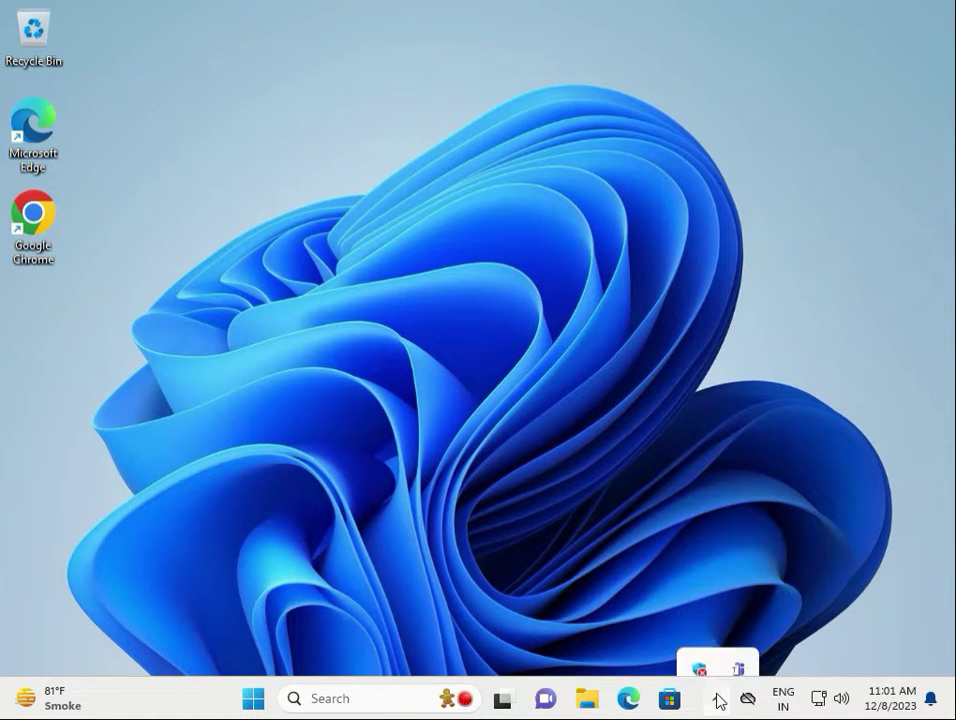
# Open Windows Security and go to Virus & threat protection
pyautogui.click(252, 699)
pyautogui.write('wi')
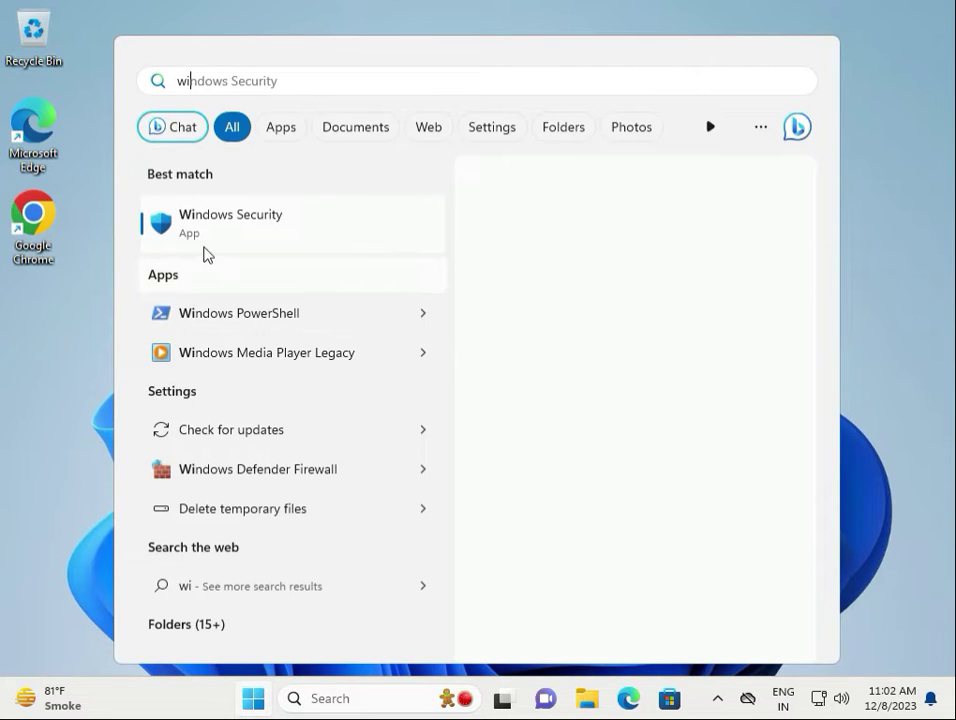
pyautogui.click(216, 228)
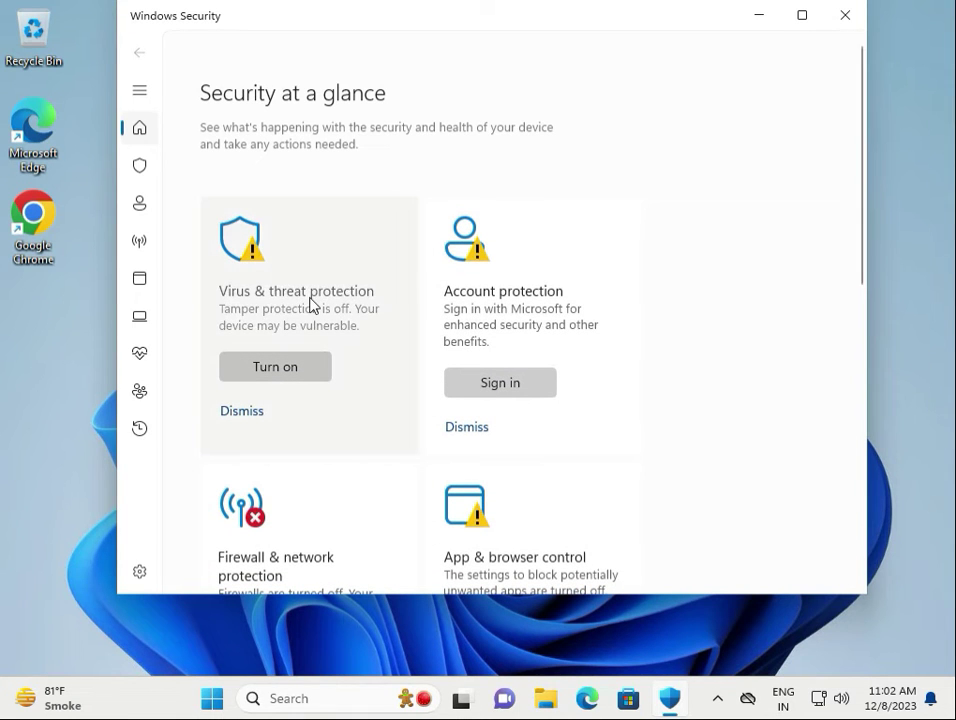
pyautogui.click(310, 305)
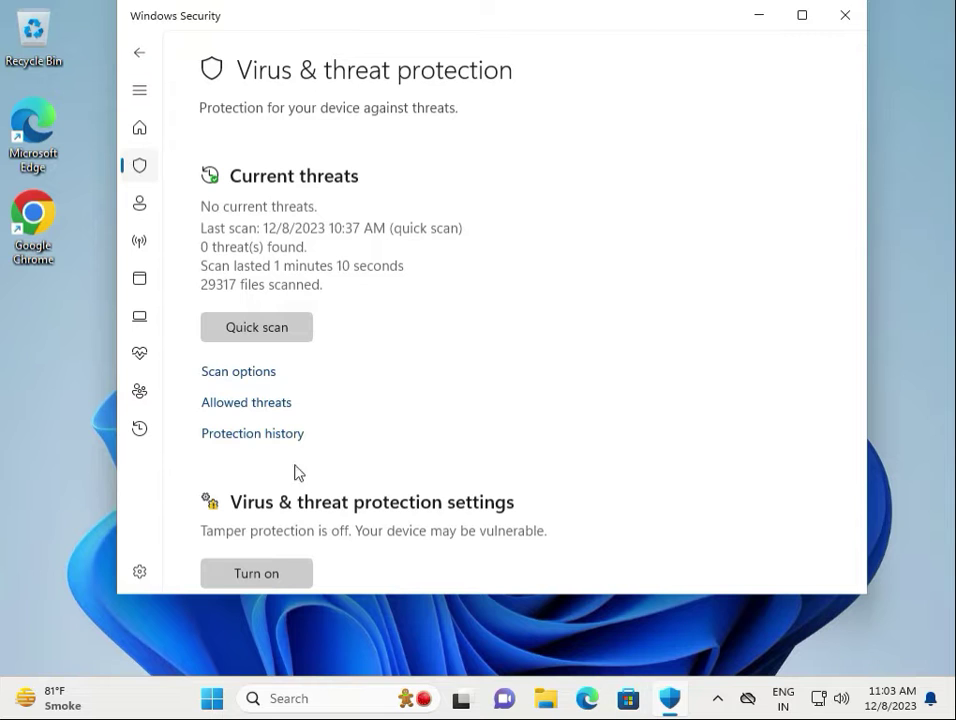
# Start a Microsoft Defender Antivirus (offline scan) from the scan options and confirm the device restart
pyautogui.click(213, 376)
pyautogui.scroll(-3, 212, 374)
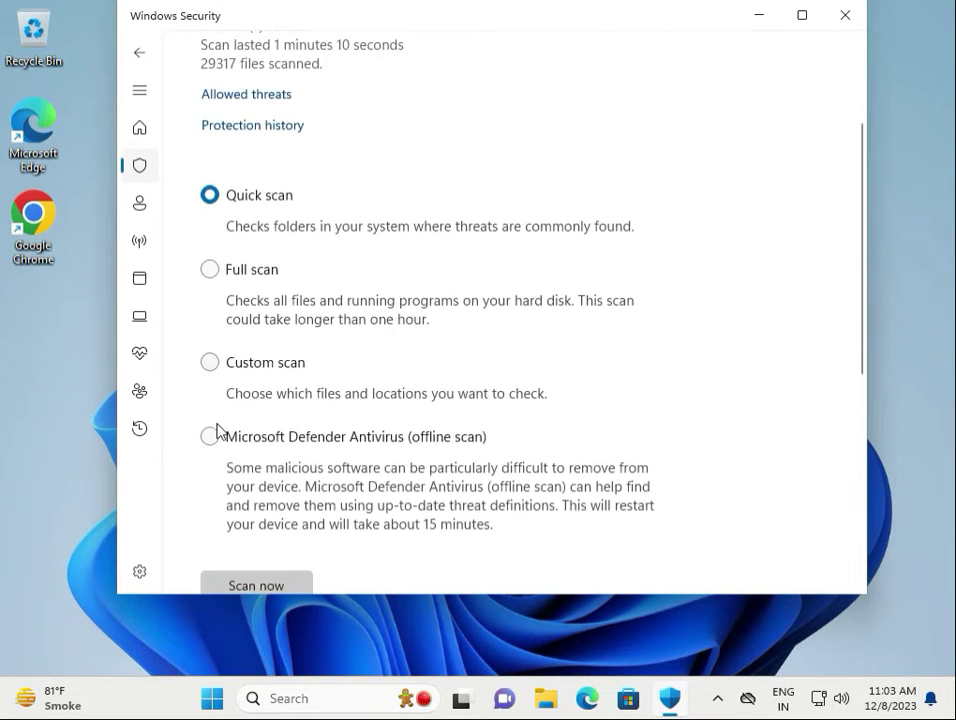
pyautogui.scroll(-2, 215, 435)
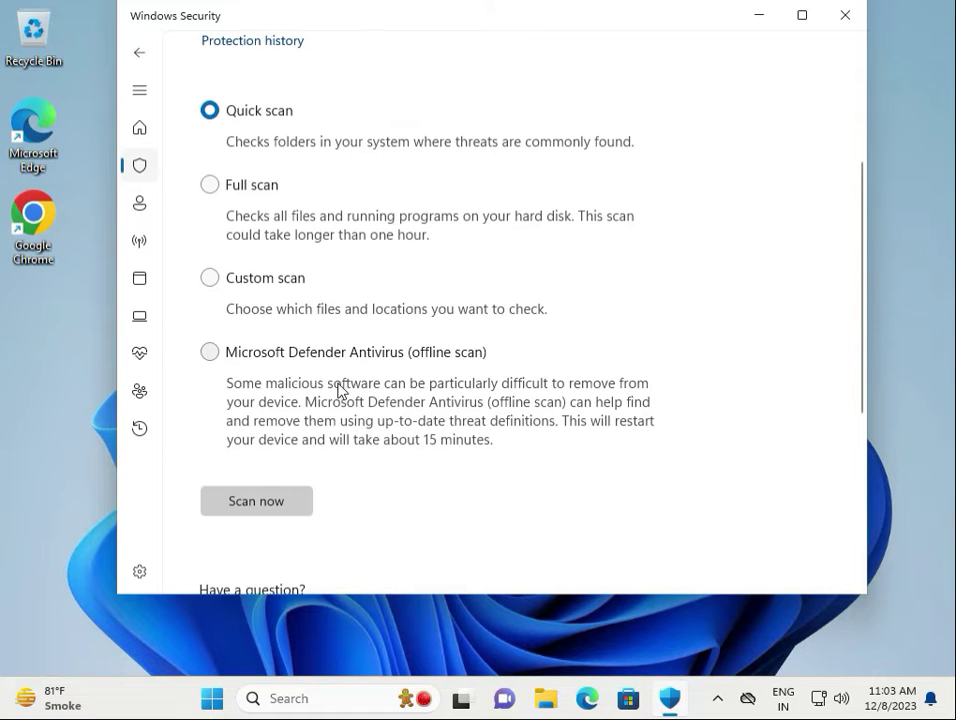
pyautogui.click(268, 500)
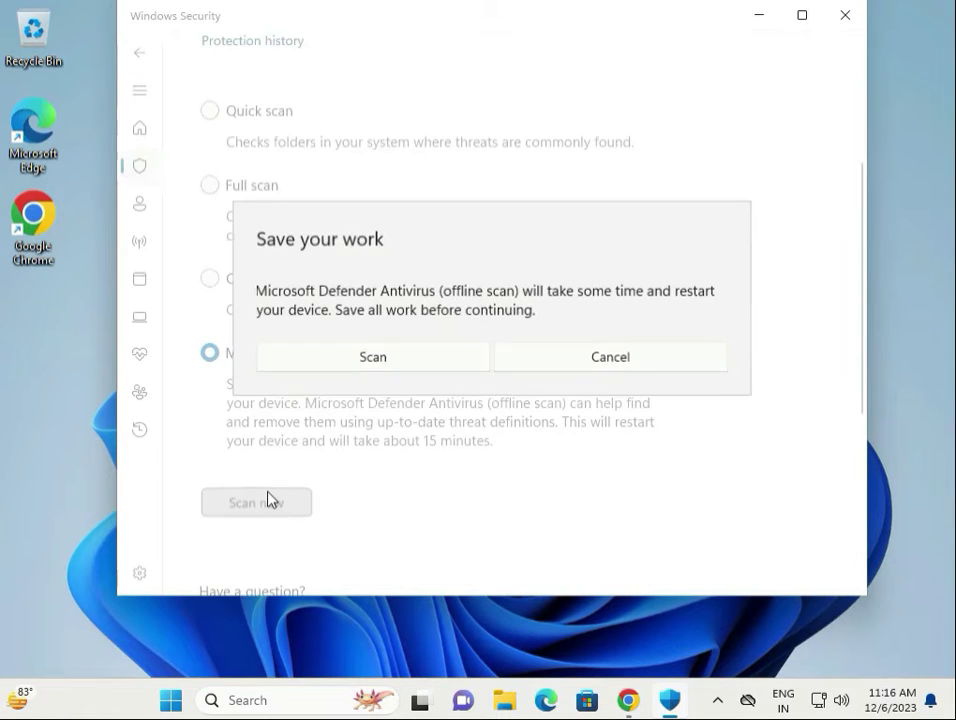
pyautogui.click(350, 358)
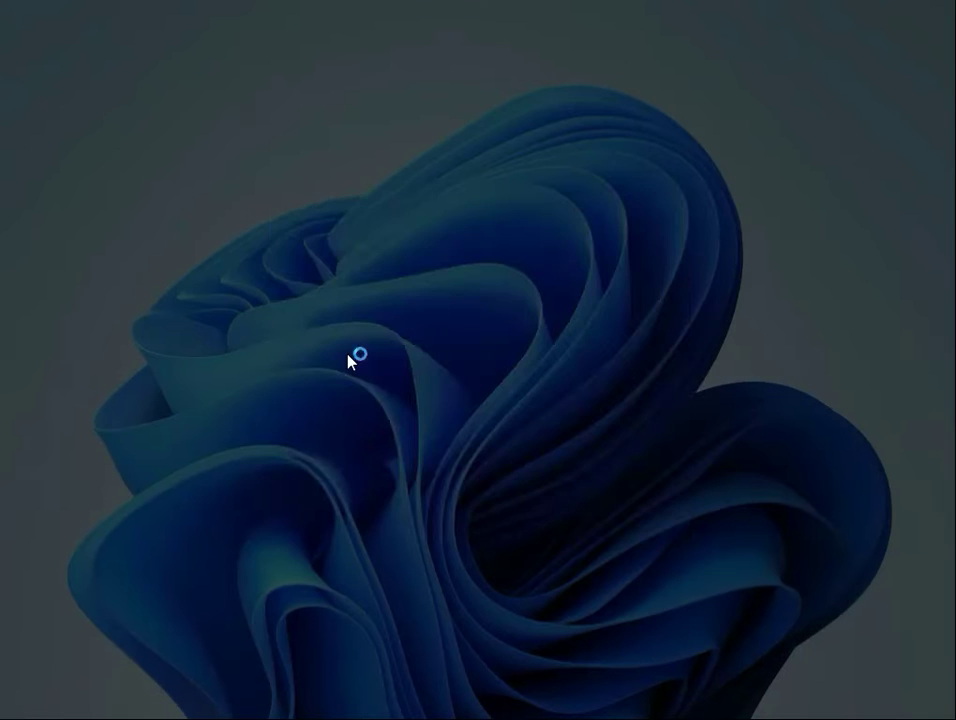
pyautogui.click(395, 504)
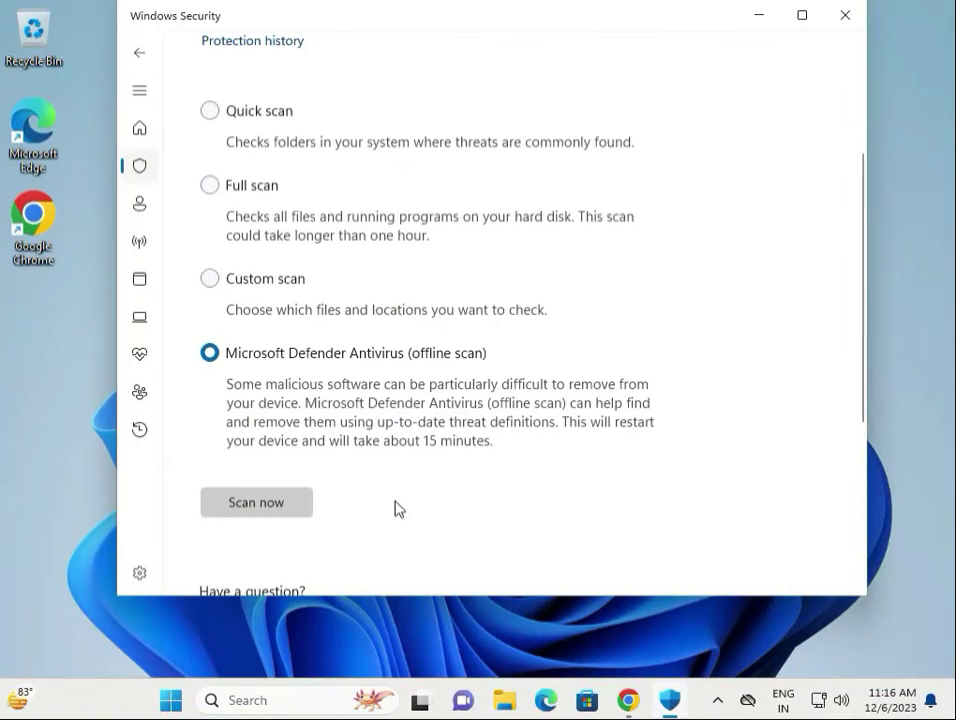
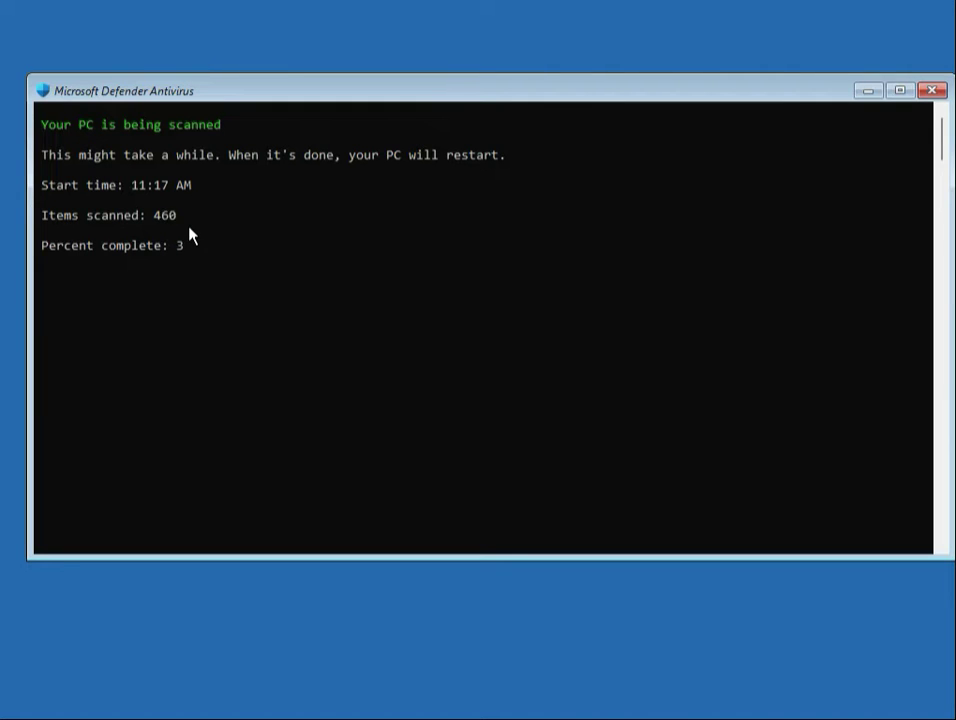
pyautogui.click(181, 250)
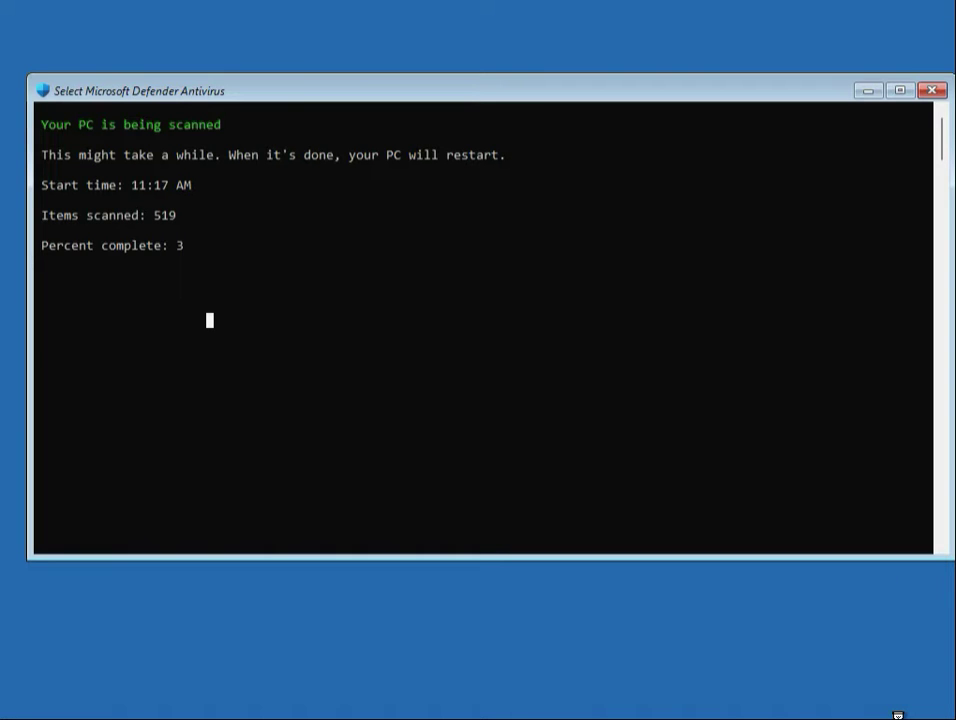
pyautogui.press('Escape')
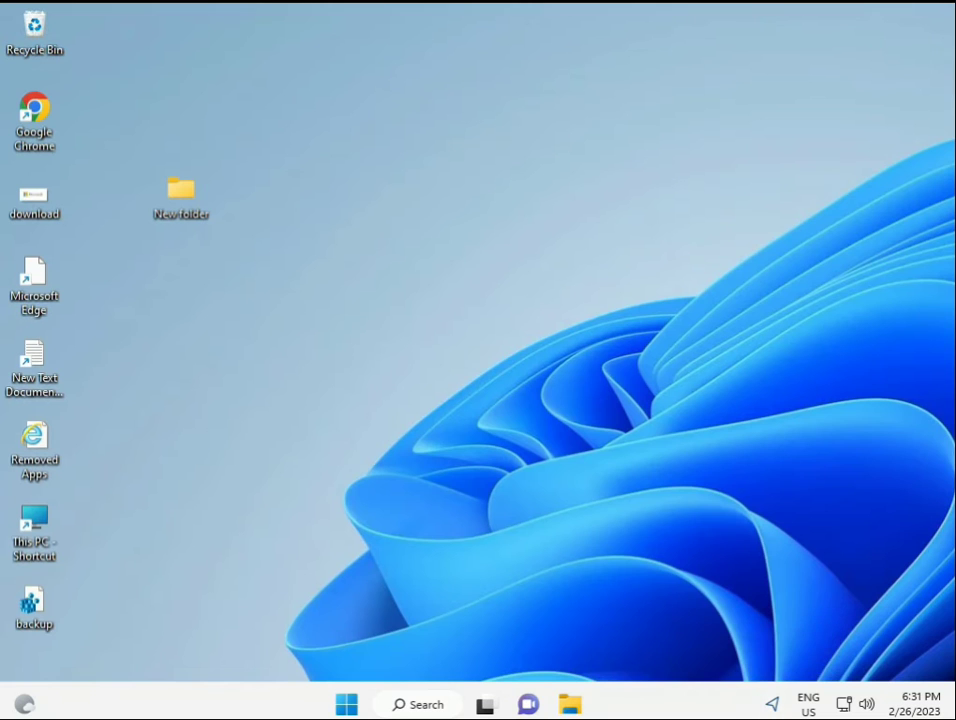
# Open Command Prompt as administrator and allow it to make changes to the device
pyautogui.click(343, 704)
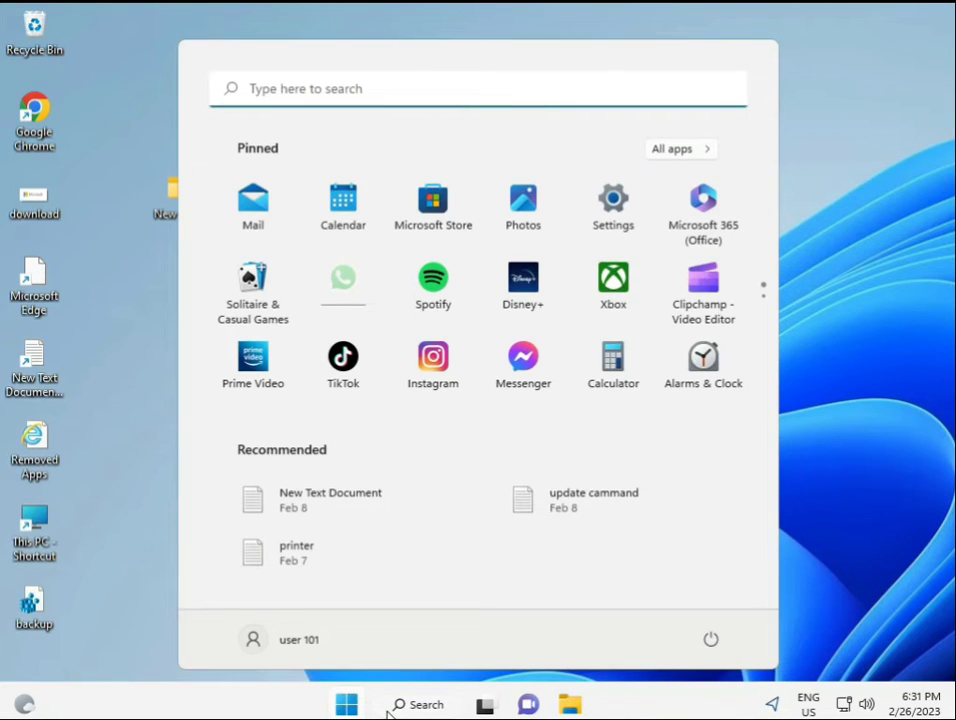
pyautogui.click(390, 706)
pyautogui.write('cmd')
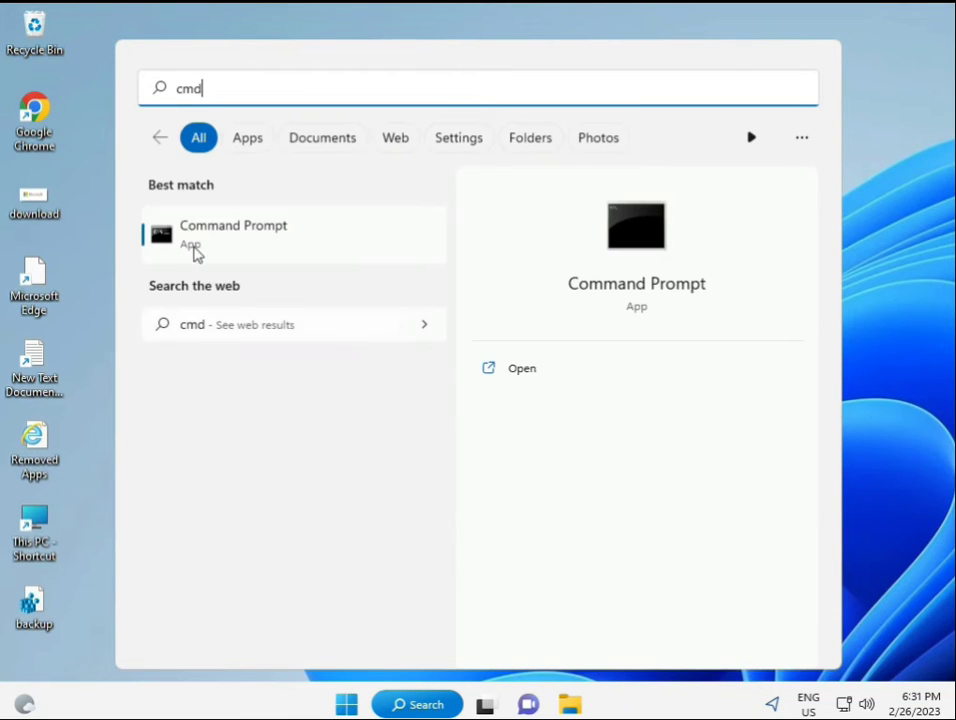
pyautogui.click(210, 235)
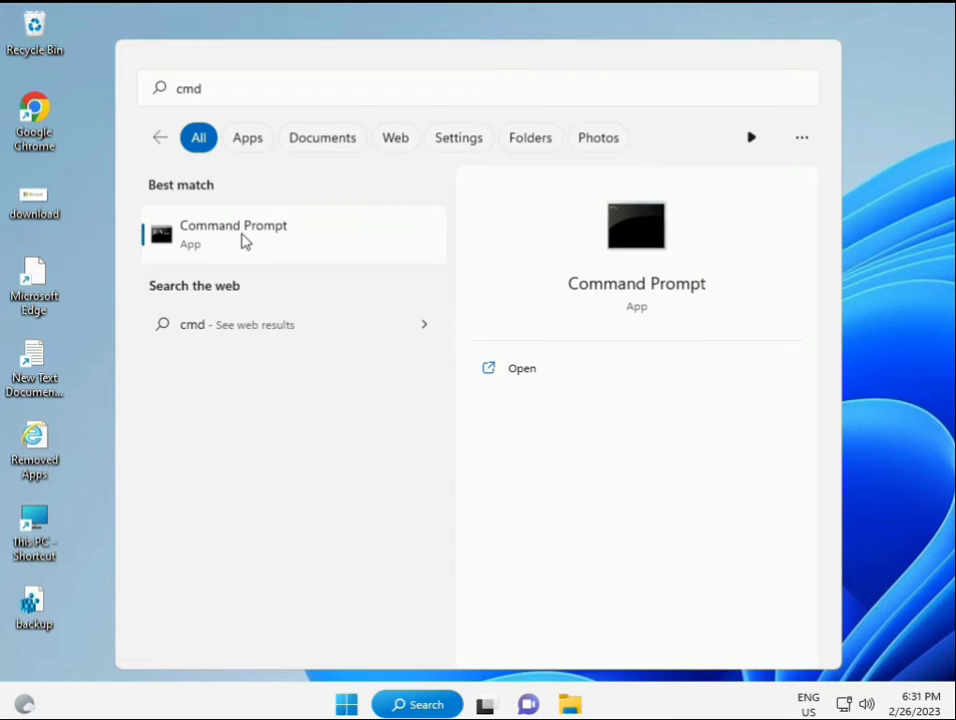
pyautogui.rightClick(244, 242)
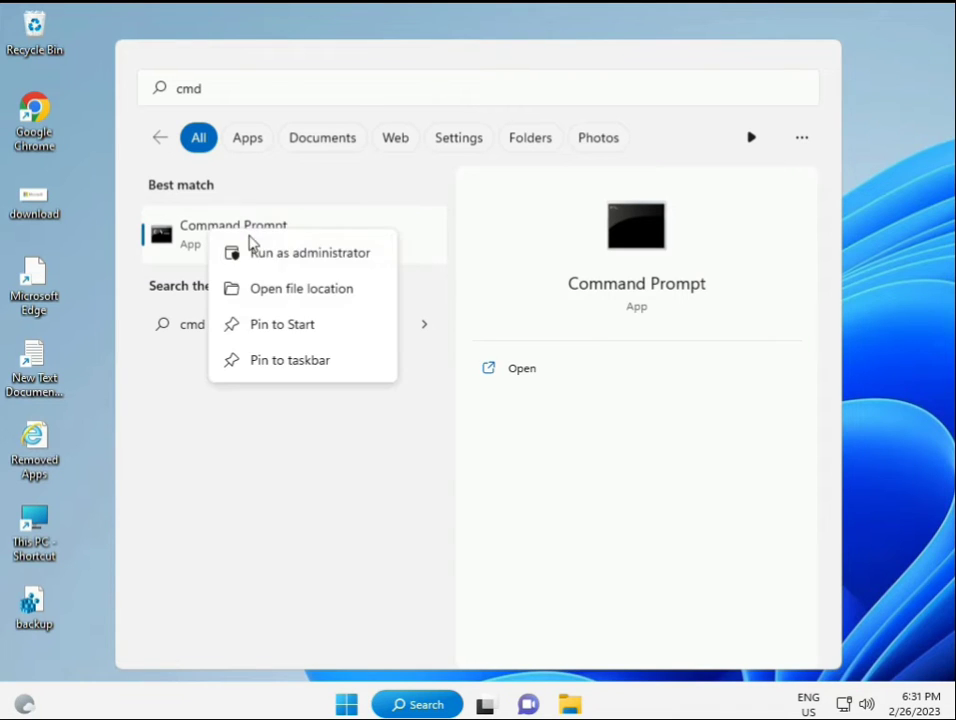
pyautogui.click(297, 260)
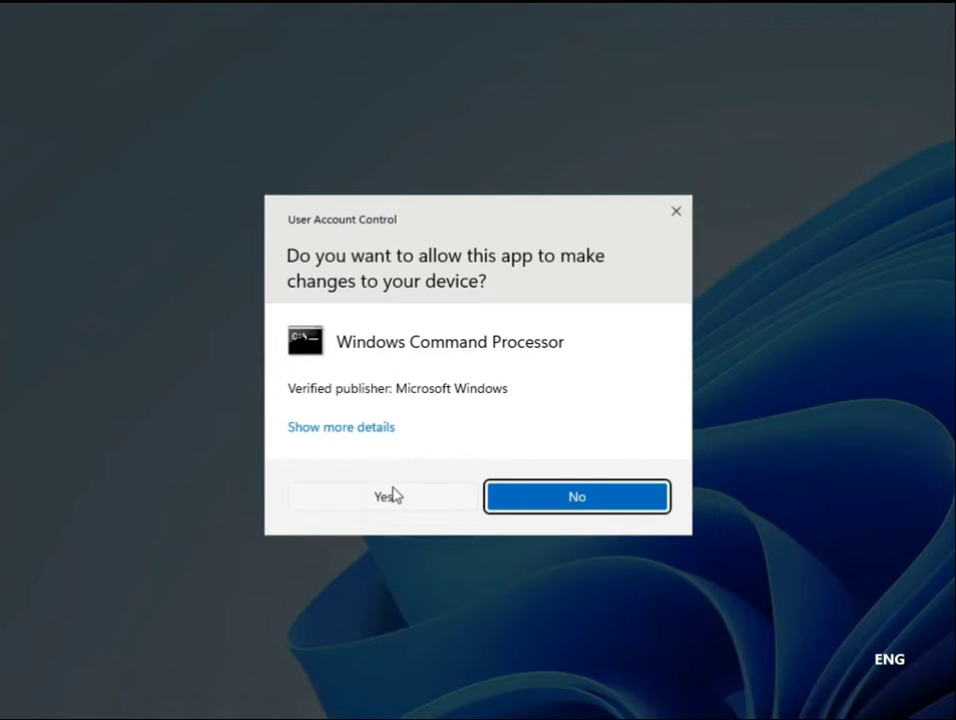
pyautogui.click(392, 494)
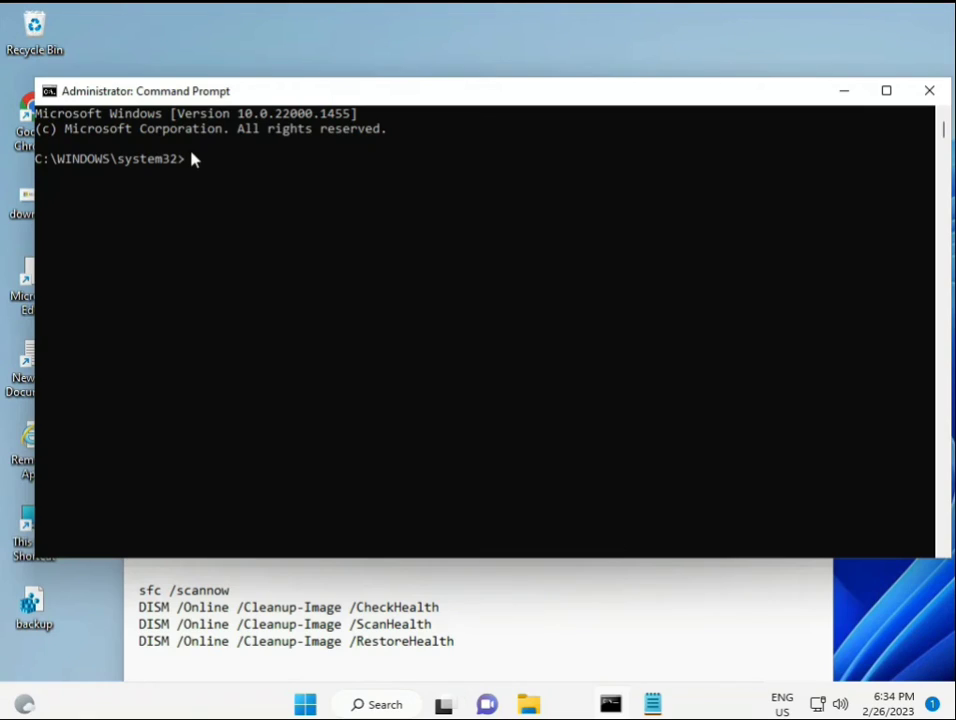
# Run the system file check command sfc /scannow in the administrator Command Prompt
pyautogui.click(245, 213)
pyautogui.write('sca')
pyautogui.press('BackSpace')
pyautogui.press('BackSpace')
pyautogui.press('BackSpace')
pyautogui.write('sfc /scannow')
pyautogui.press('Return')
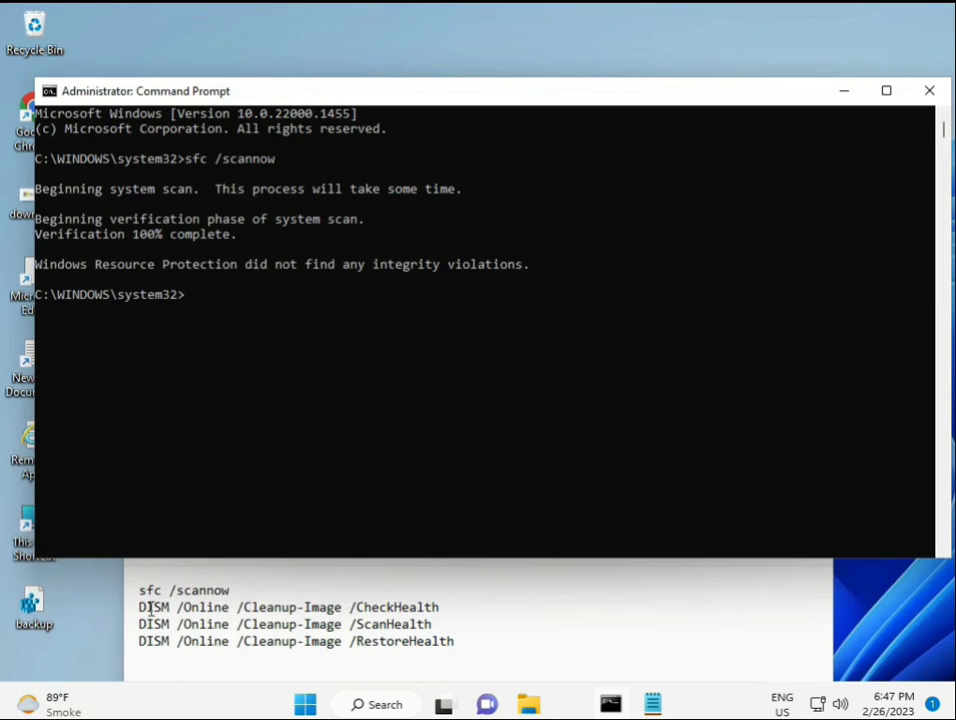
# Copy the DISM /Online /Cleanup-Image /CheckHealth line from the Notepad notes and run it in the administrator Command Prompt
pyautogui.moveTo(138, 607); pyautogui.dragTo(448, 608)
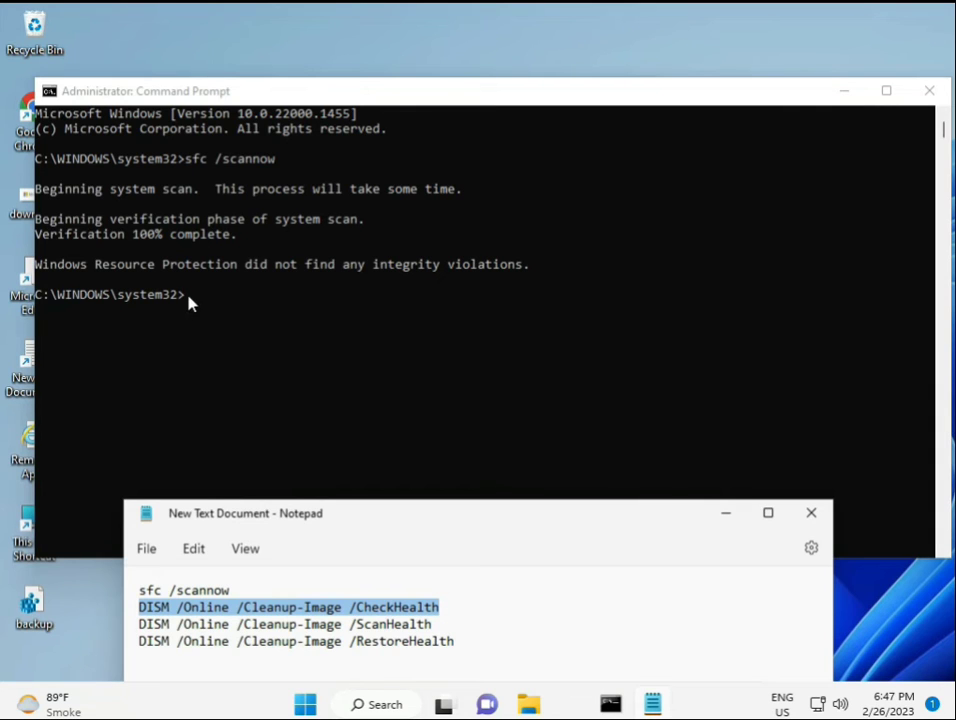
pyautogui.rightClick(258, 610)
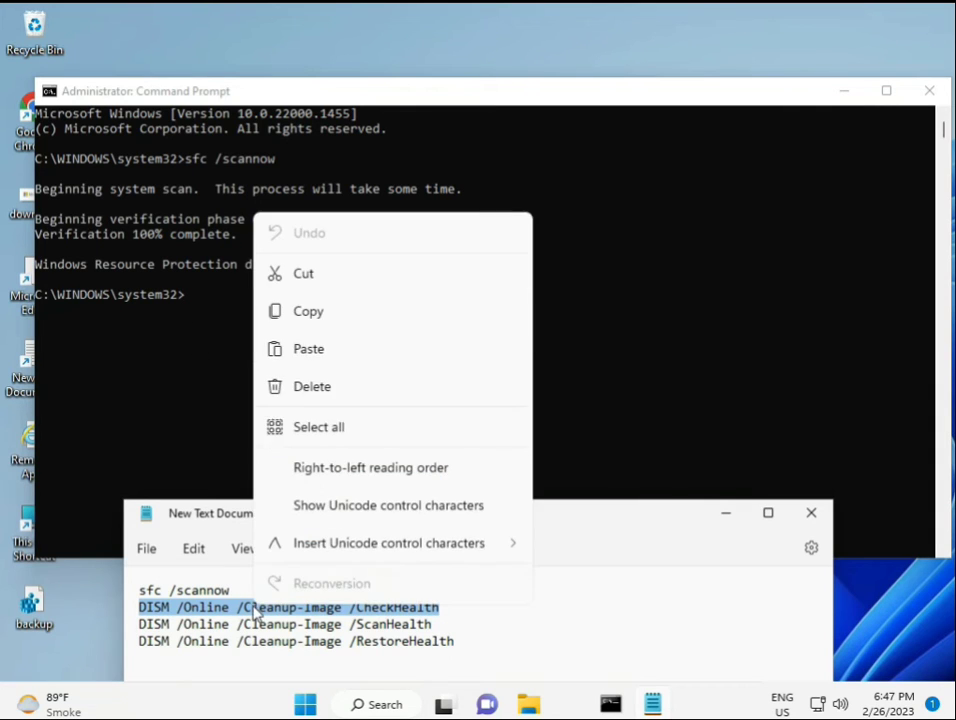
pyautogui.click(299, 320)
pyautogui.click(190, 302)
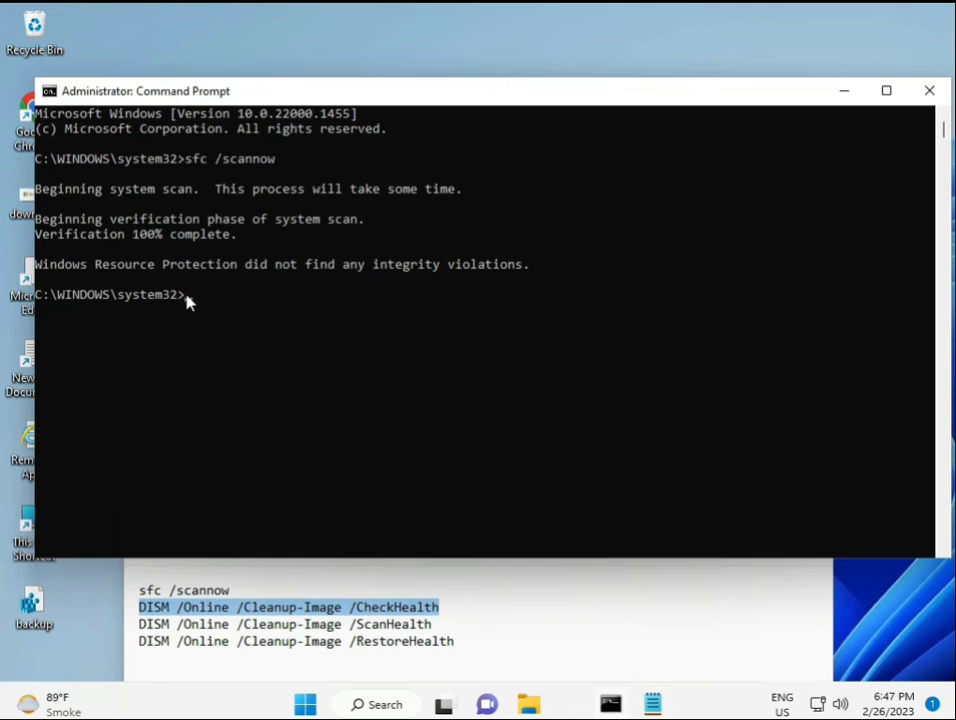
pyautogui.rightClick(75, 92)
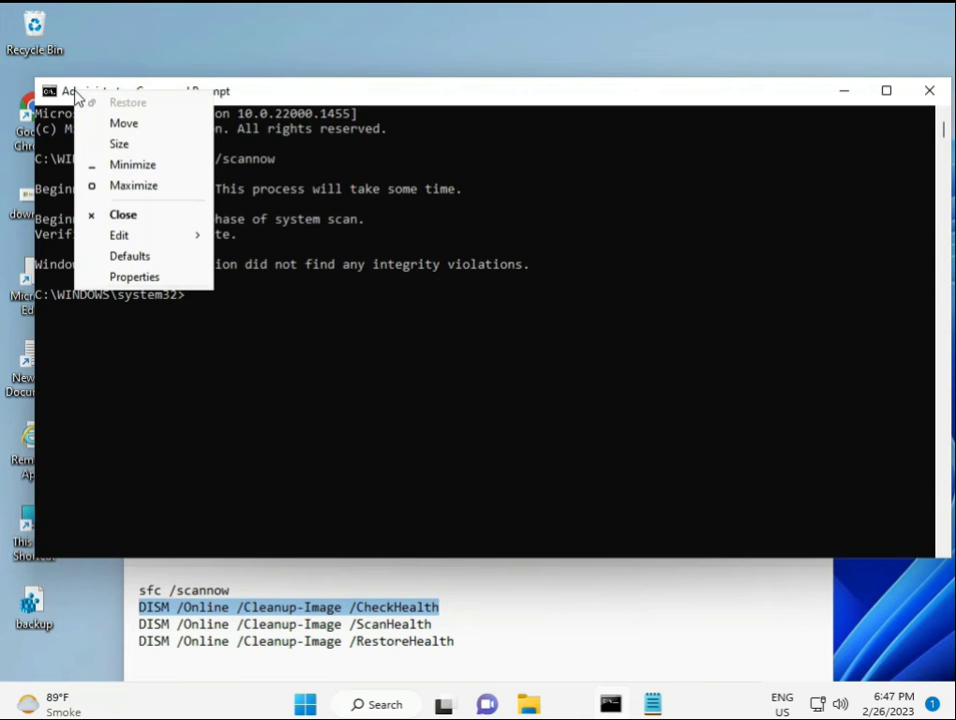
pyautogui.moveTo(162, 237)
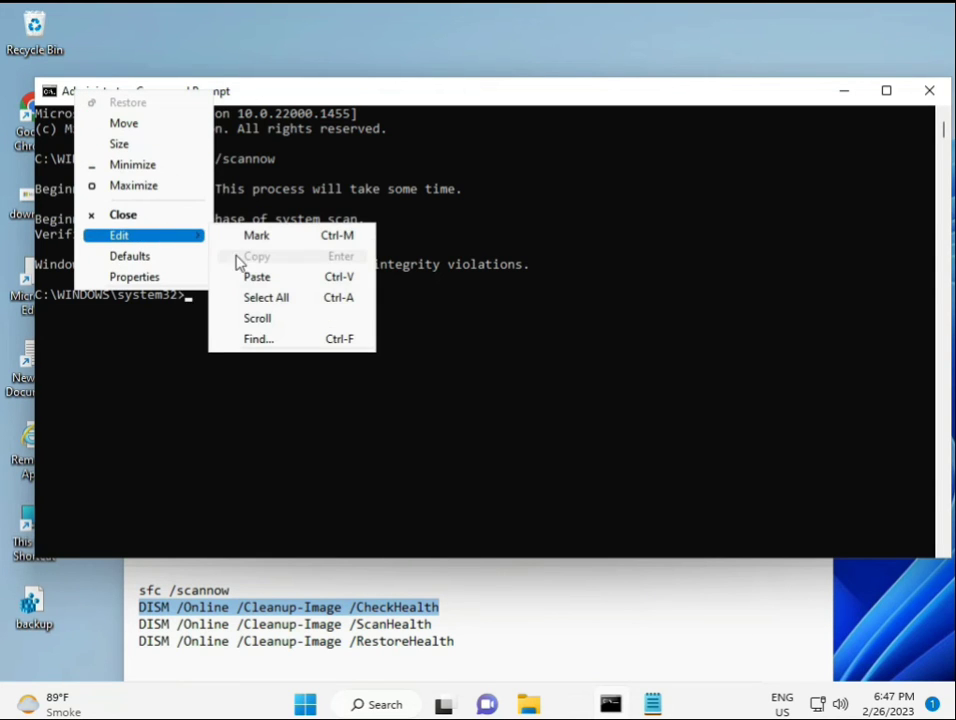
pyautogui.click(252, 276)
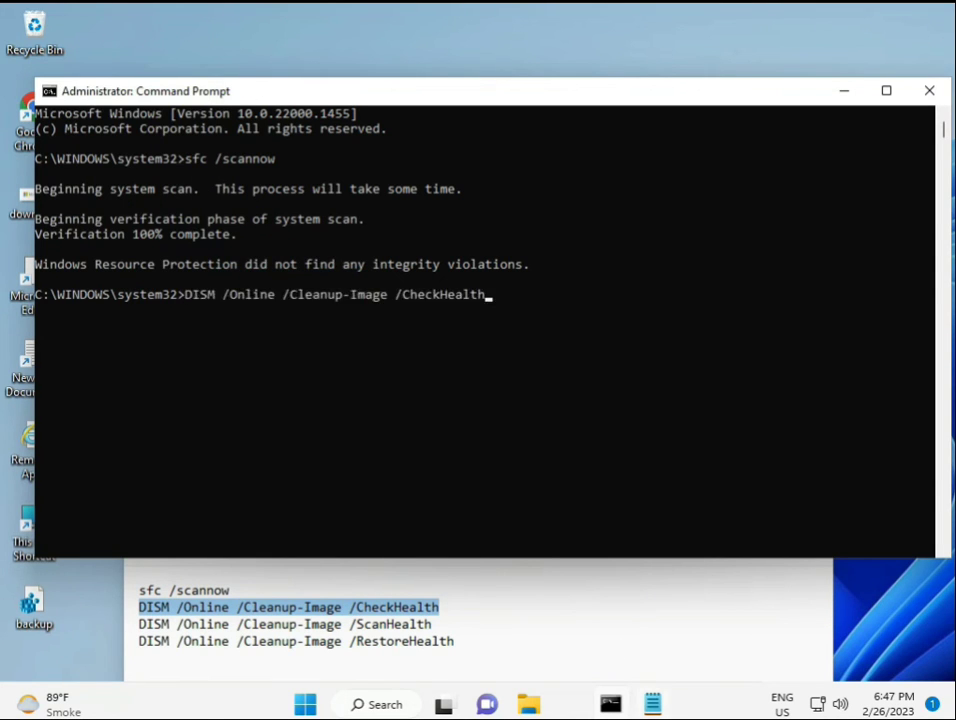
pyautogui.click(187, 296)
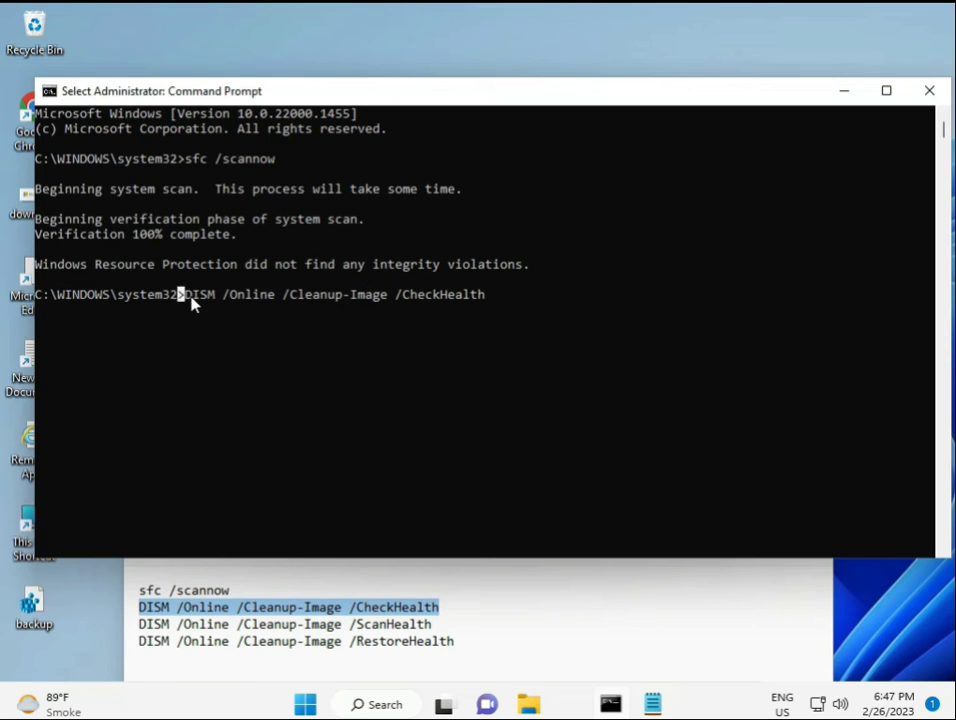
pyautogui.press('Return')
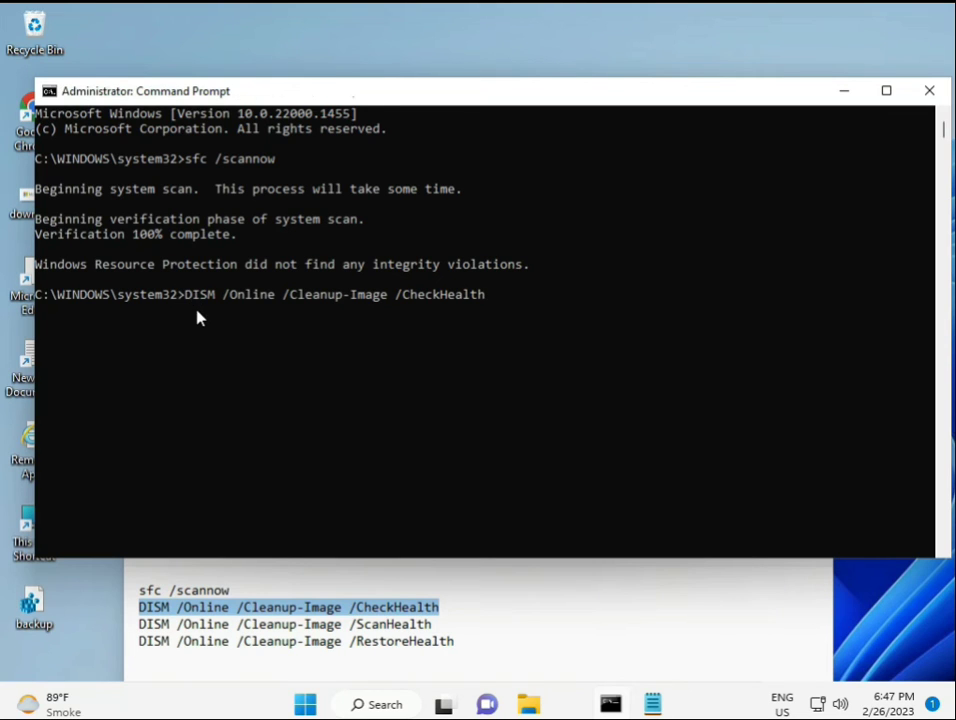
pyautogui.press('Return')
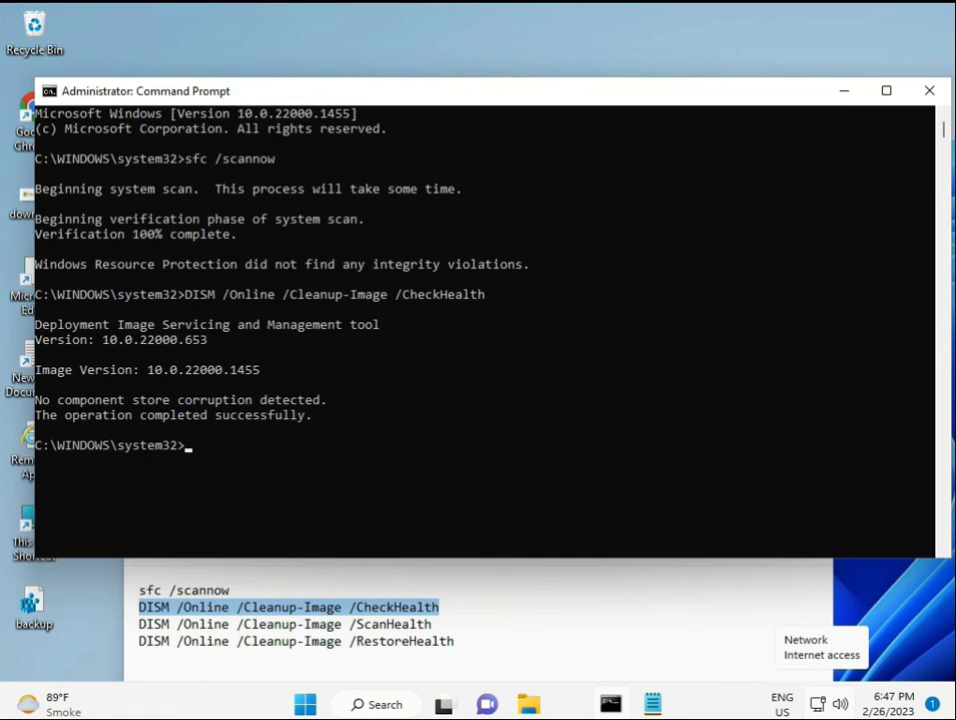
# Copy the DISM /Online /Cleanup-Image /ScanHealth line from the Notepad notes, run it in the Command Prompt and check its result
pyautogui.click(143, 623)
pyautogui.keyDown('shift'); pyautogui.click(455, 623); pyautogui.keyUp('shift')
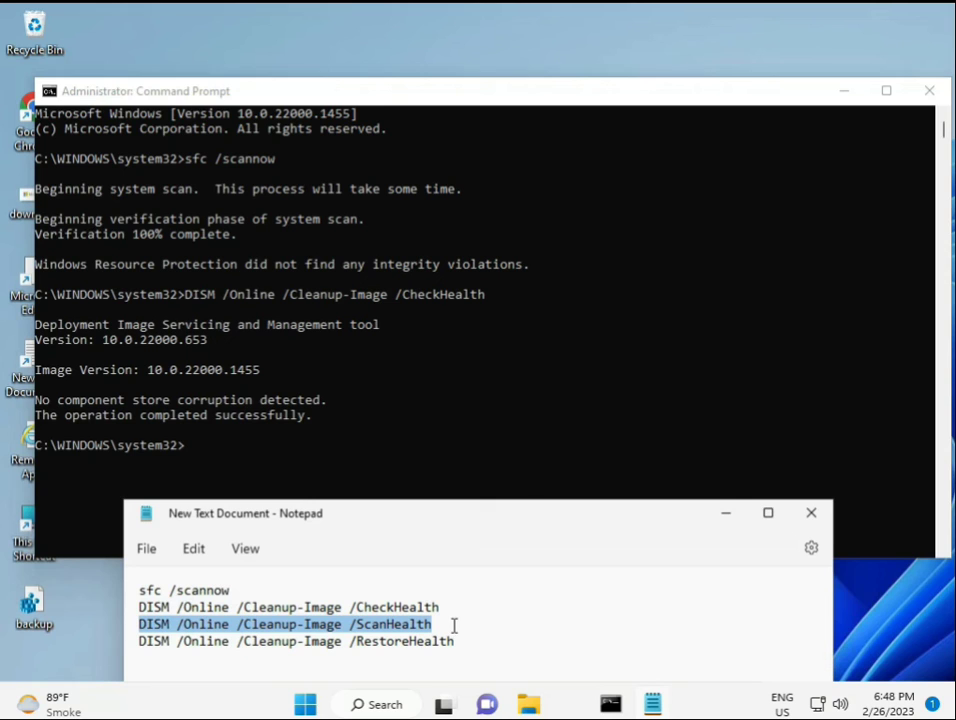
pyautogui.rightClick(421, 624)
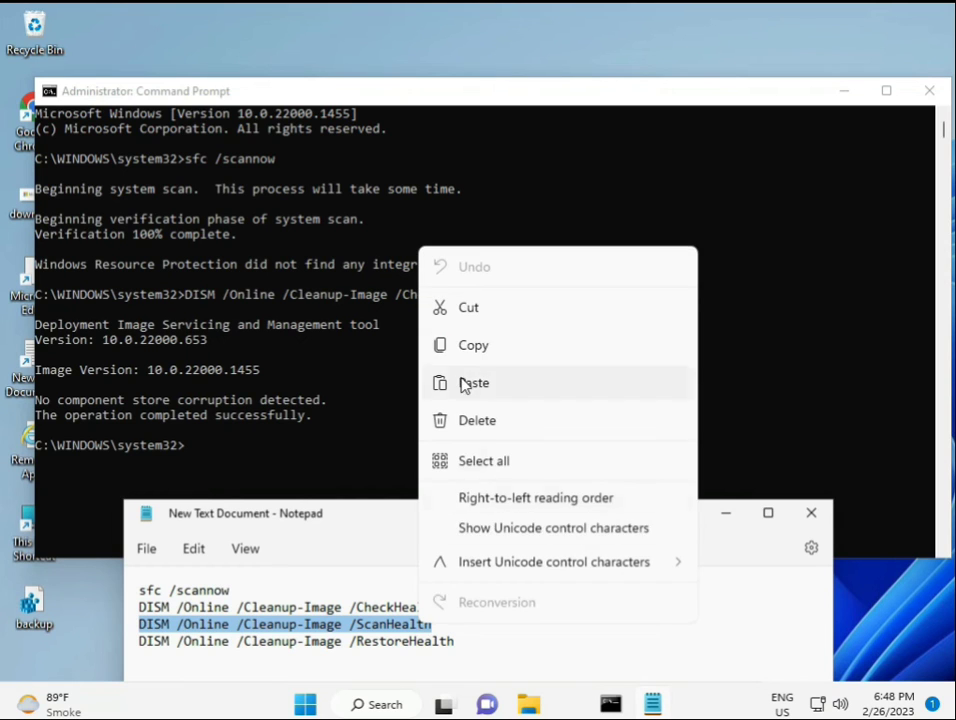
pyautogui.click(466, 347)
pyautogui.click(224, 458)
pyautogui.click(192, 455)
pyautogui.rightClick(192, 455)
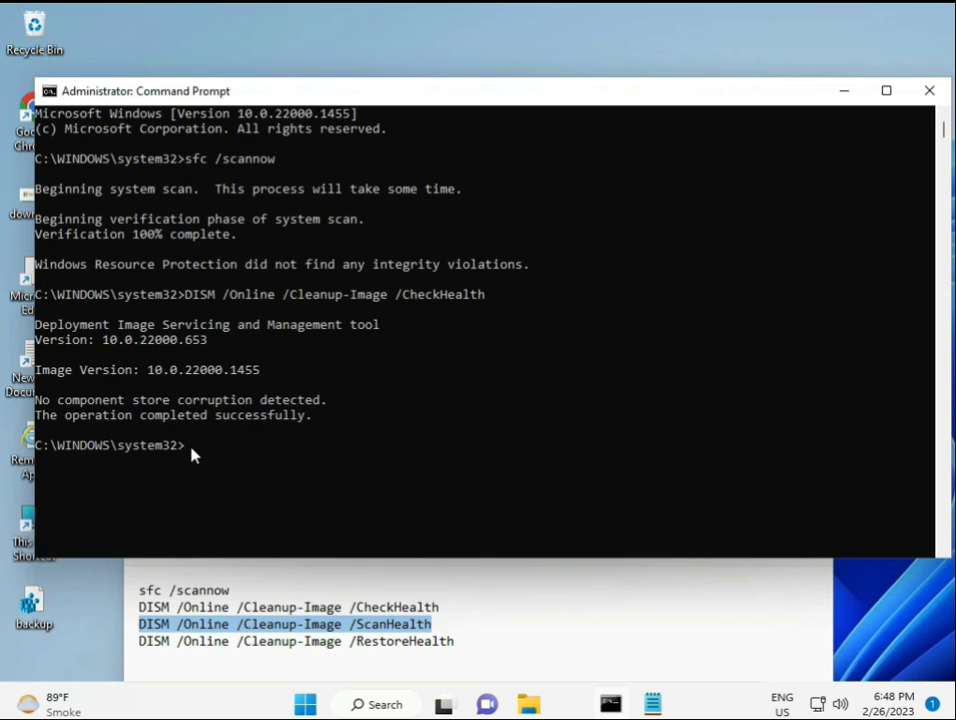
pyautogui.rightClick(192, 455)
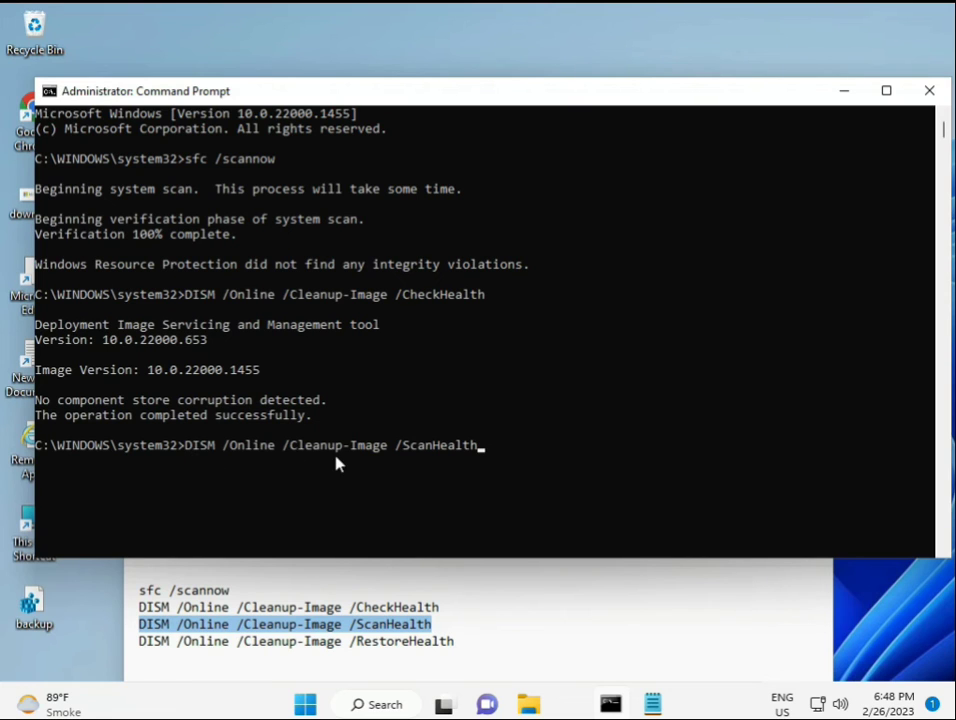
pyautogui.press('Return')
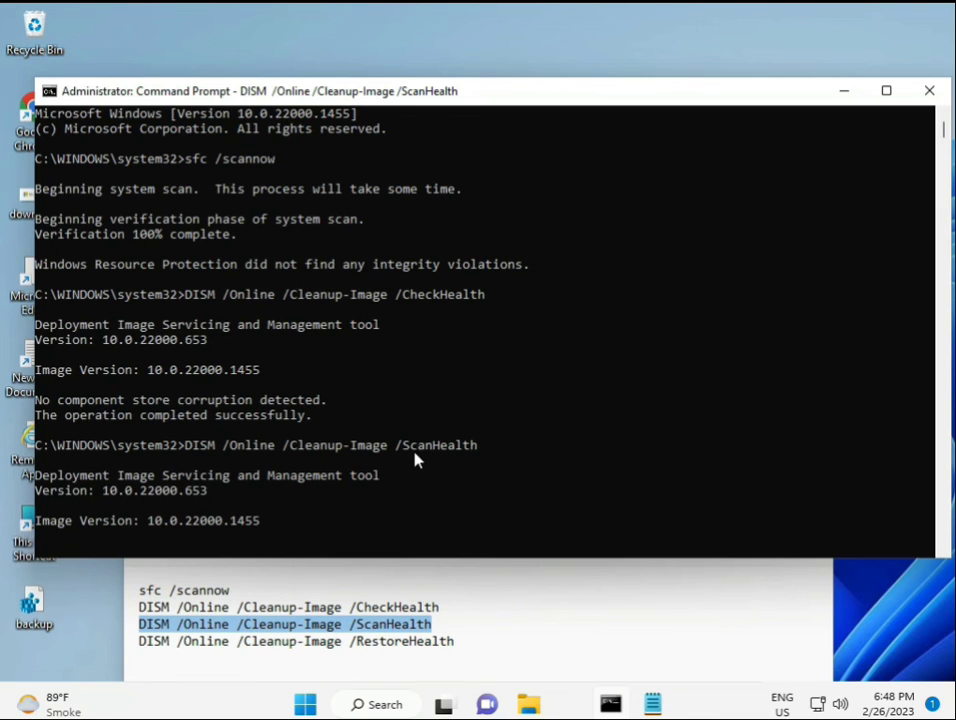
pyautogui.scroll(-4, 416, 458)
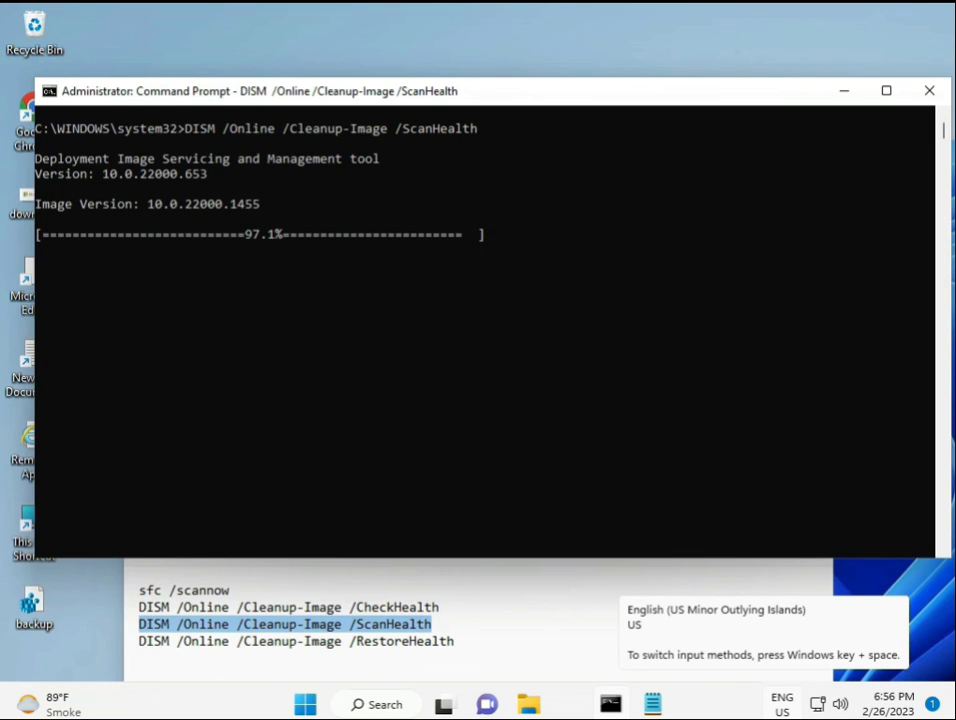
pyautogui.moveTo(208, 521); pyautogui.dragTo(313, 528)
# Copy the DISM /Online /Cleanup-Image /RestoreHealth line from the Notepad notes and paste it at the Command Prompt
pyautogui.click(228, 641)
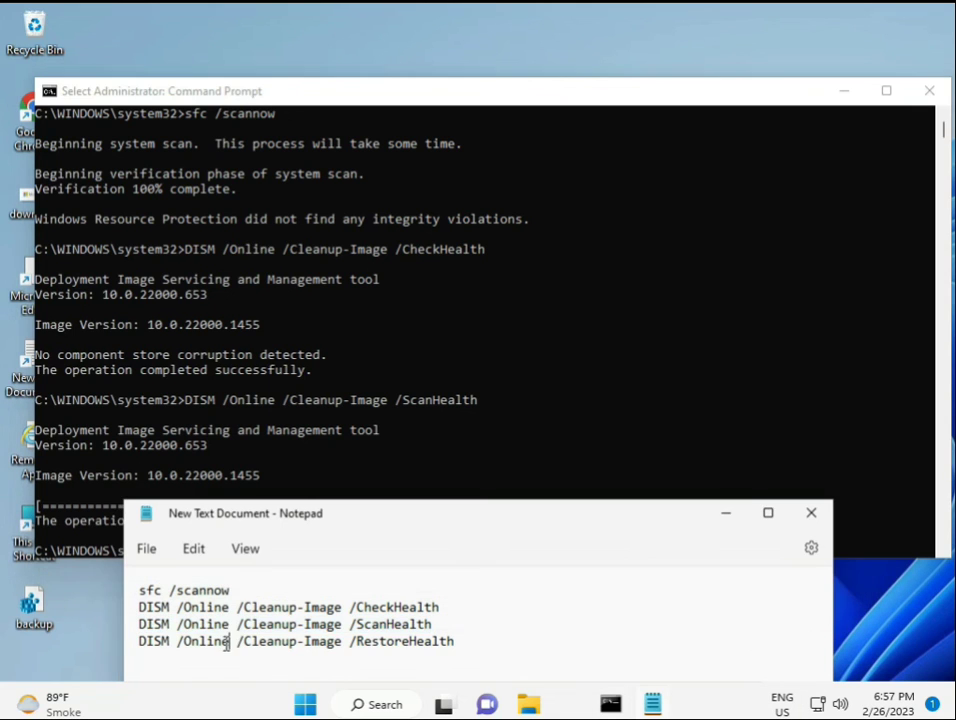
pyautogui.tripleClick(225, 645)
pyautogui.rightClick(224, 645)
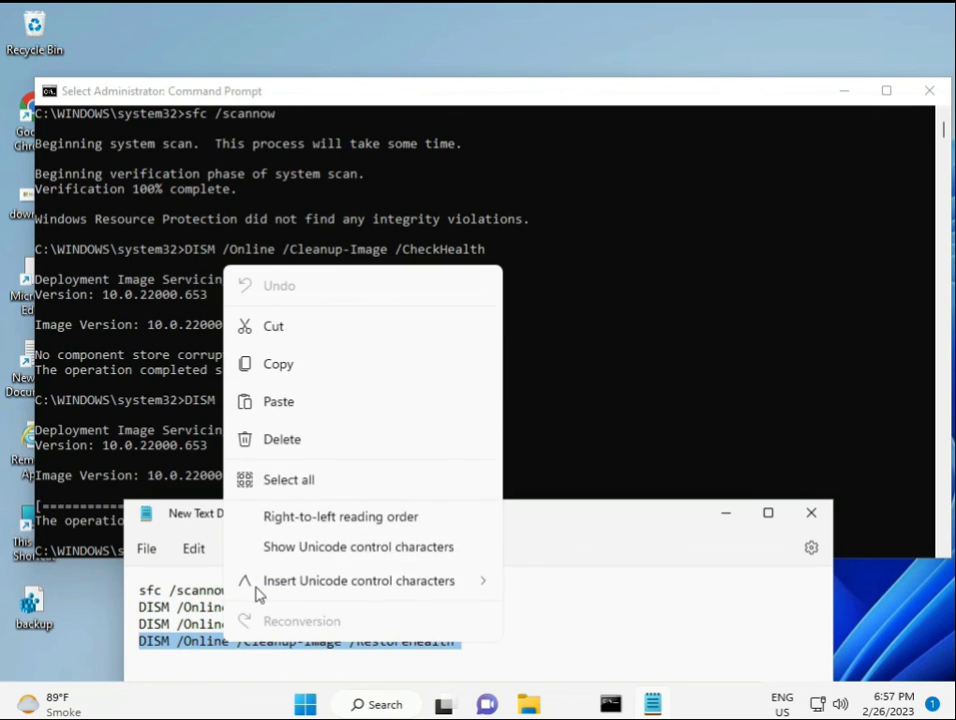
pyautogui.click(282, 364)
pyautogui.click(253, 492)
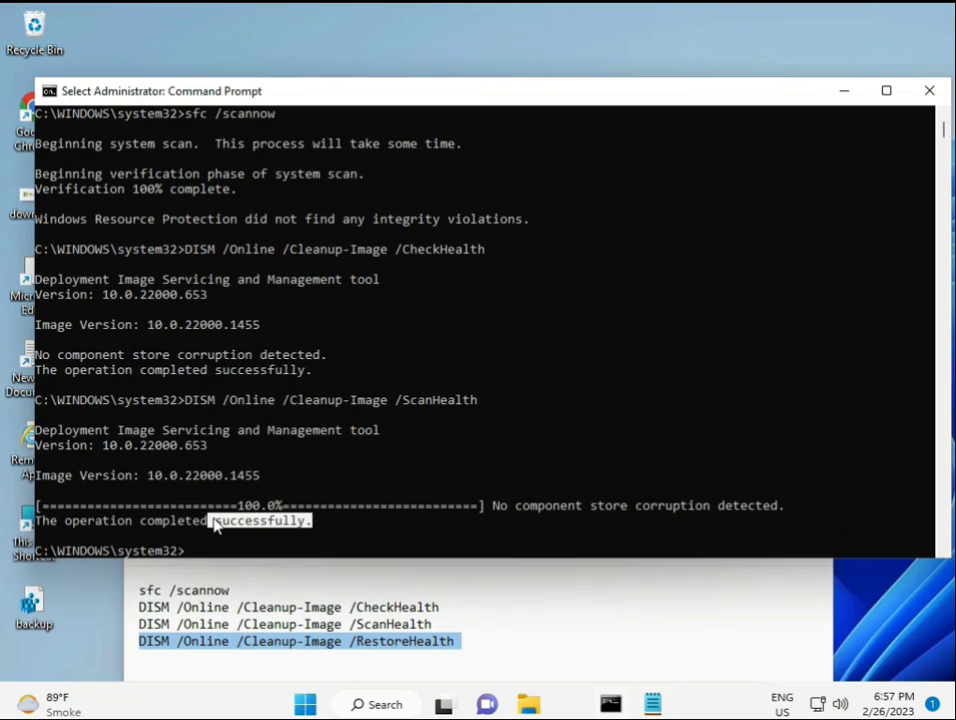
pyautogui.click(188, 552)
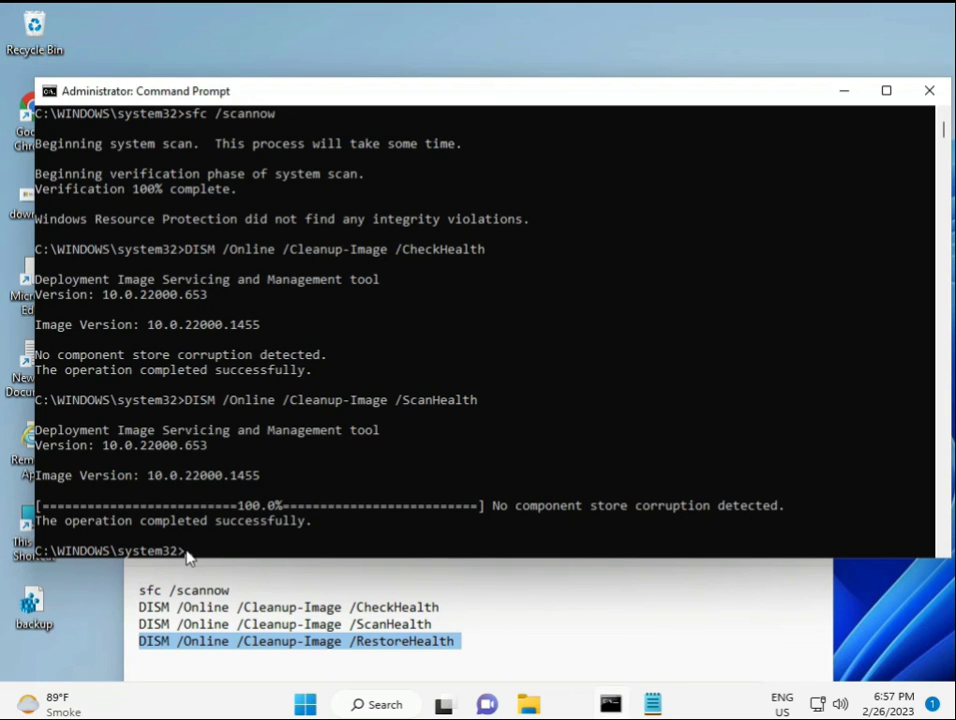
pyautogui.click(188, 557)
pyautogui.rightClick(188, 557)
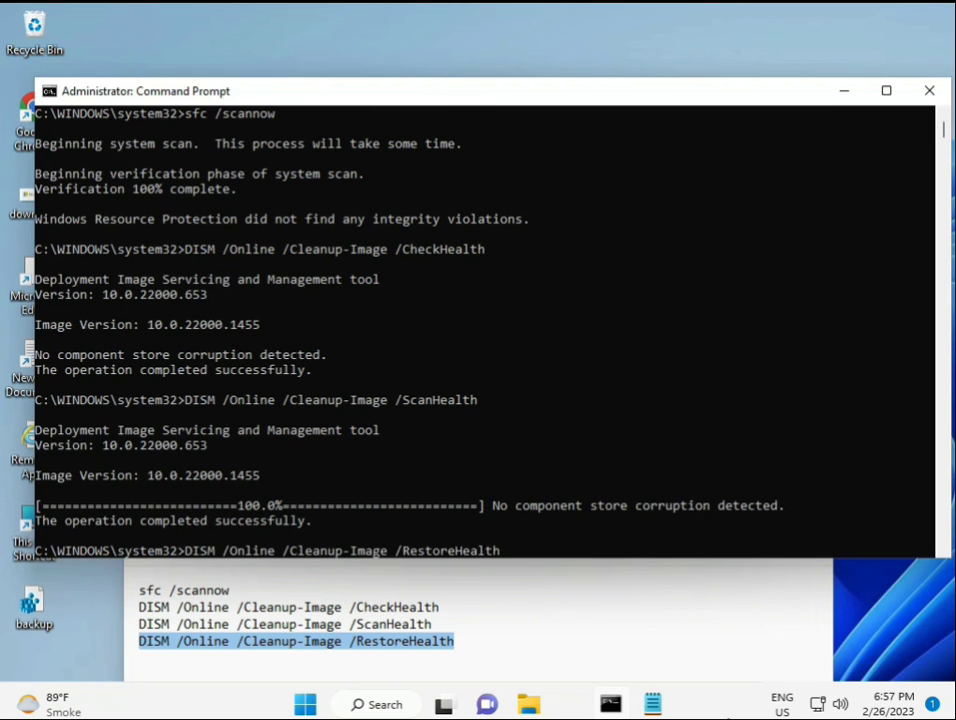
# Run the pasted DISM RestoreHealth command to repair the Windows image
pyautogui.scroll(-9, 613, 492)
pyautogui.scroll(9, 570, 463)
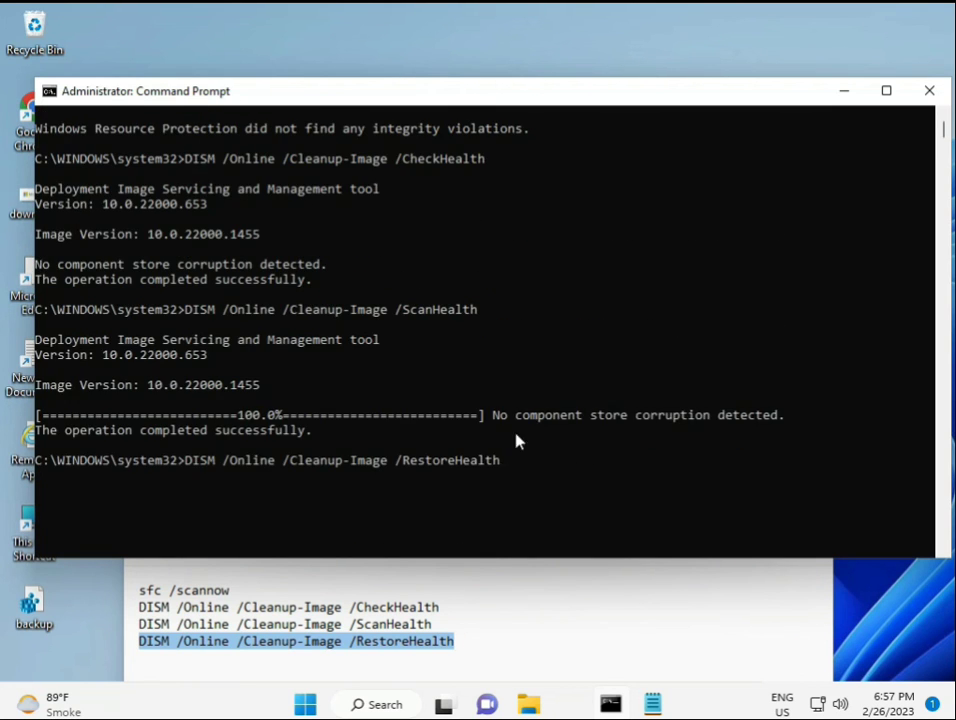
pyautogui.scroll(-10, 945, 138)
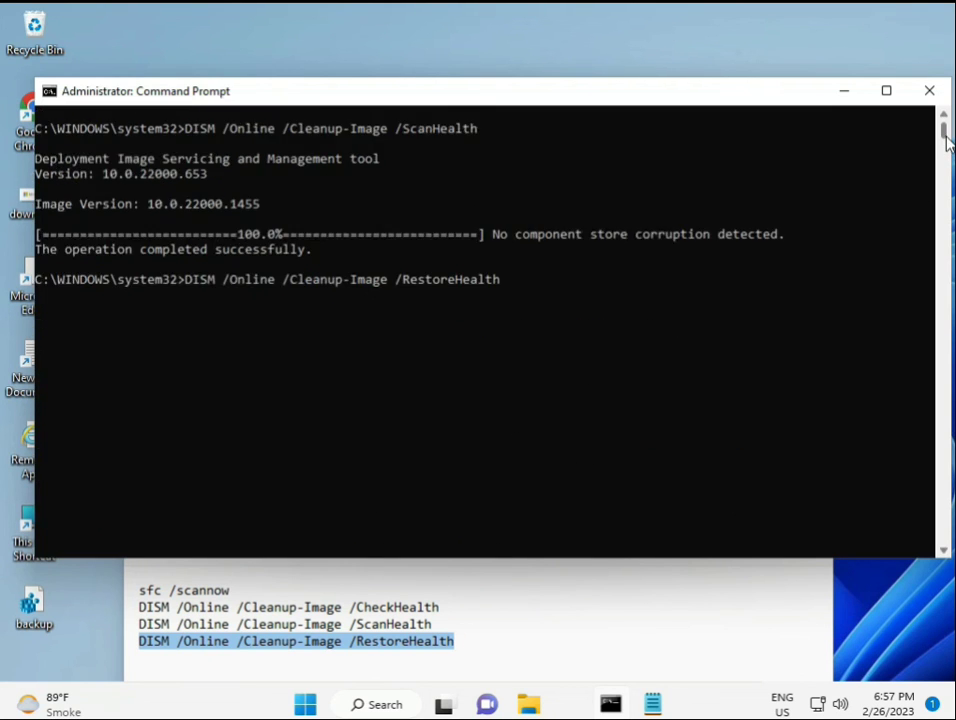
pyautogui.scroll(10, 920, 150)
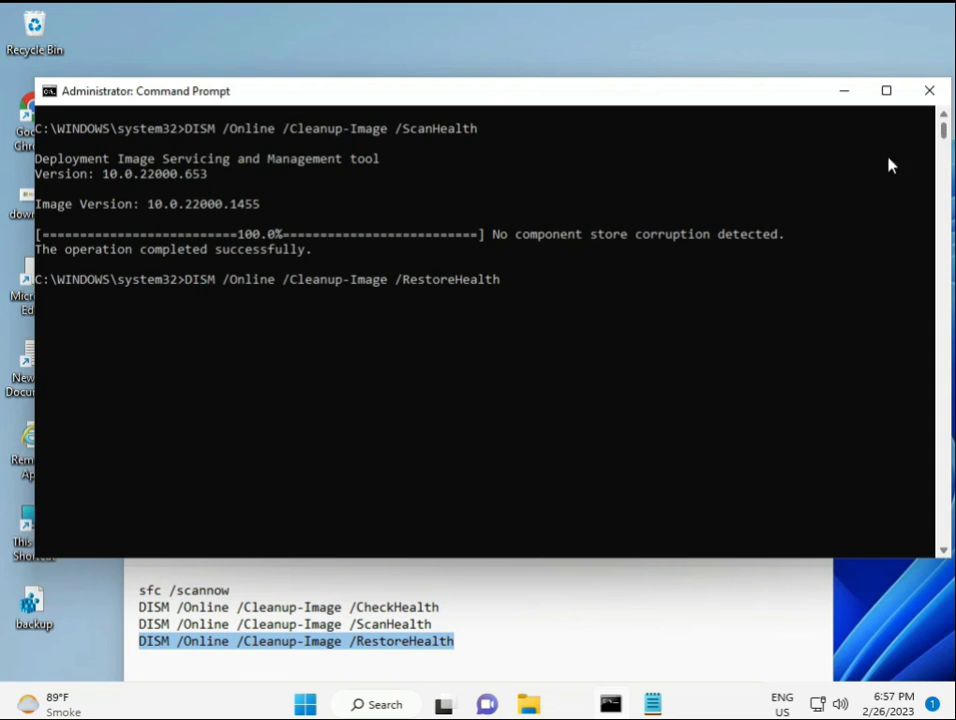
pyautogui.click(190, 283)
pyautogui.press('Escape')
pyautogui.press('Return')
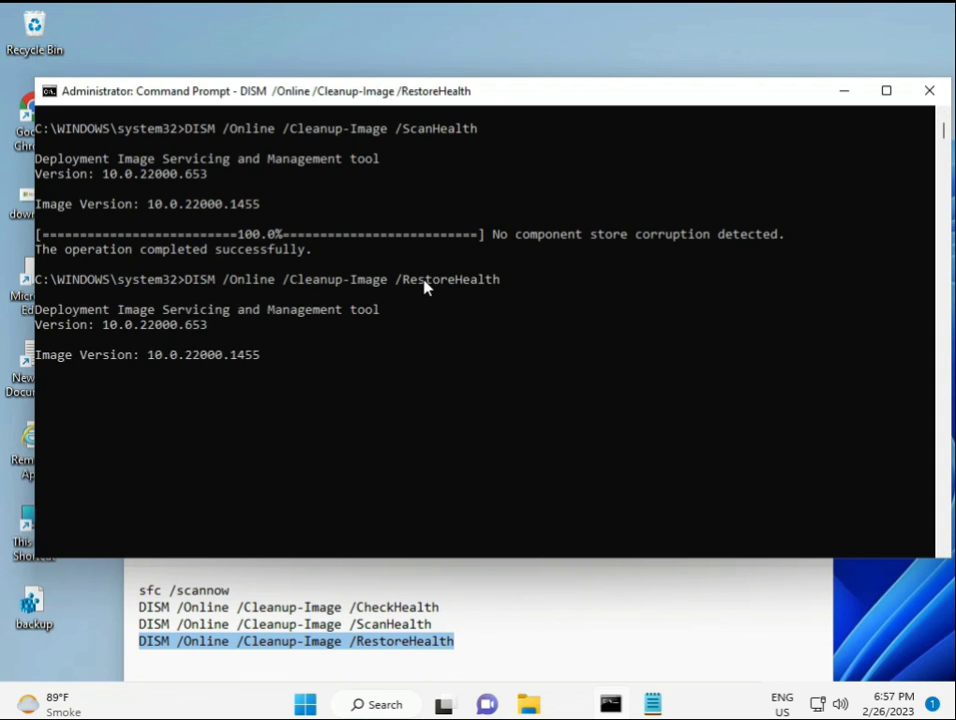